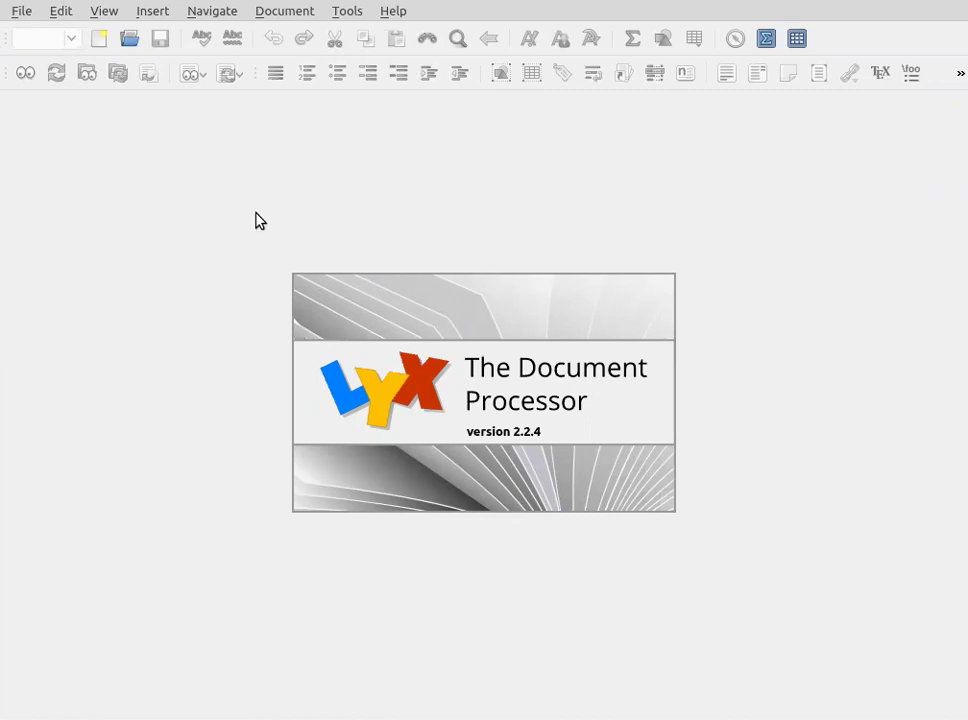
Step: Create a new blank document from the File menu and place the caret in it
click(22, 12)
click(56, 35)
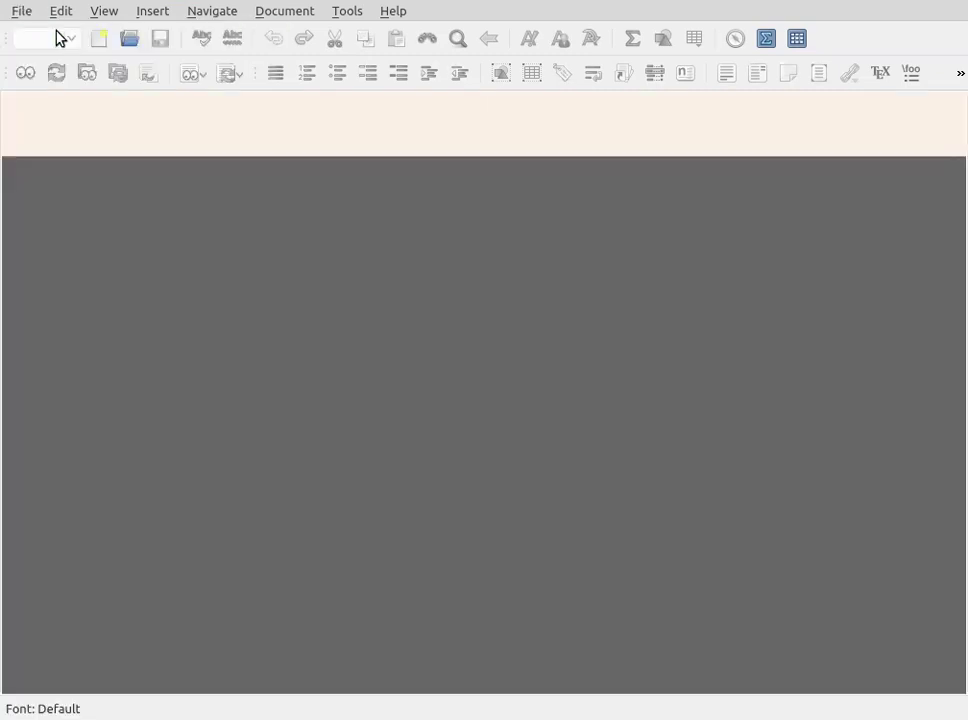
click(177, 148)
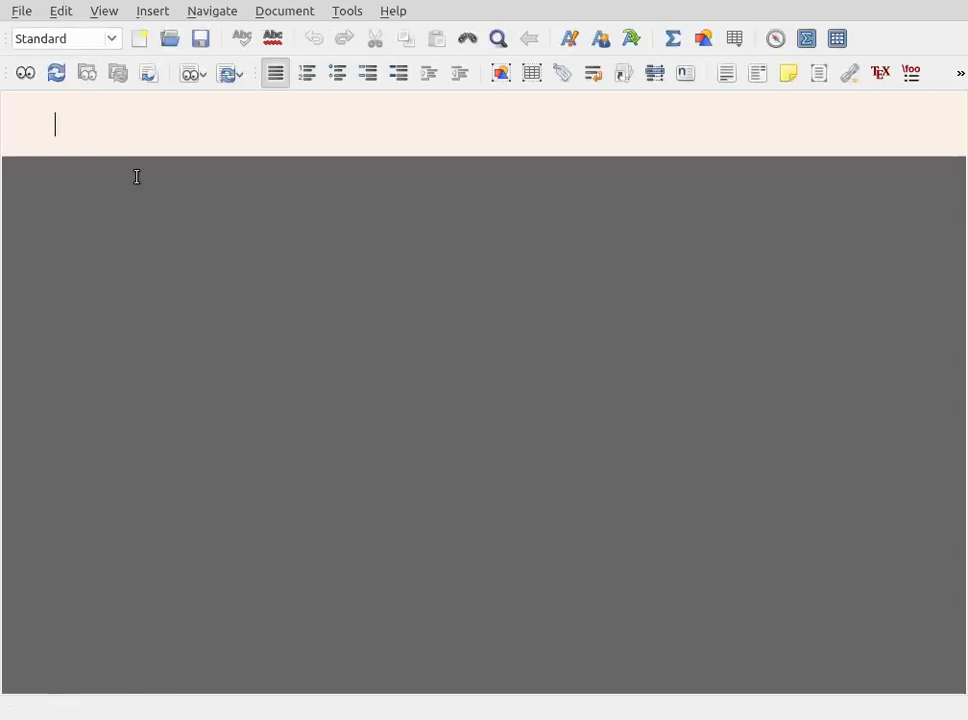
Step: Type 'A few words ' as the first line of the document
text(A )
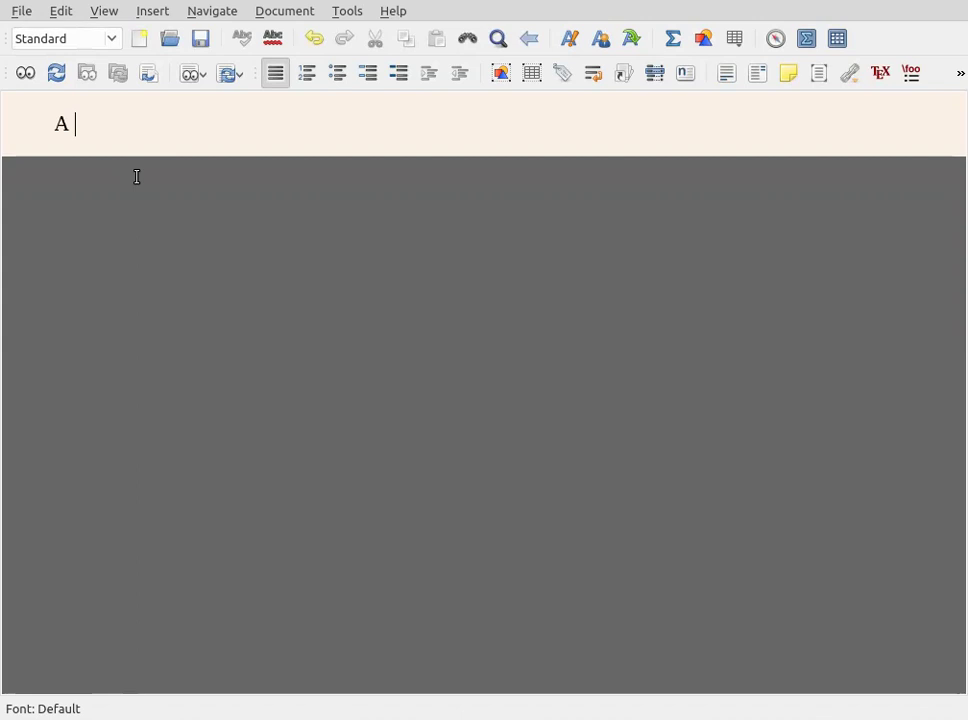
text(few words)
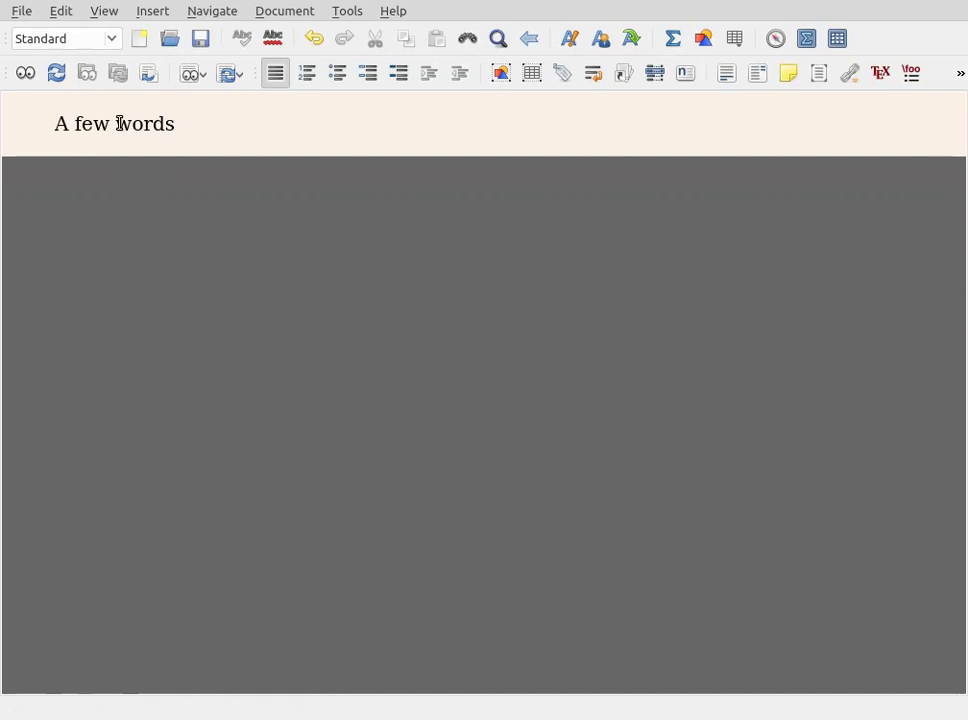
key(space)
click(58, 75)
Step: Insert an empty inline formula after 'A few words' from the toolbar
click(161, 12)
mouse_move(305, 35)
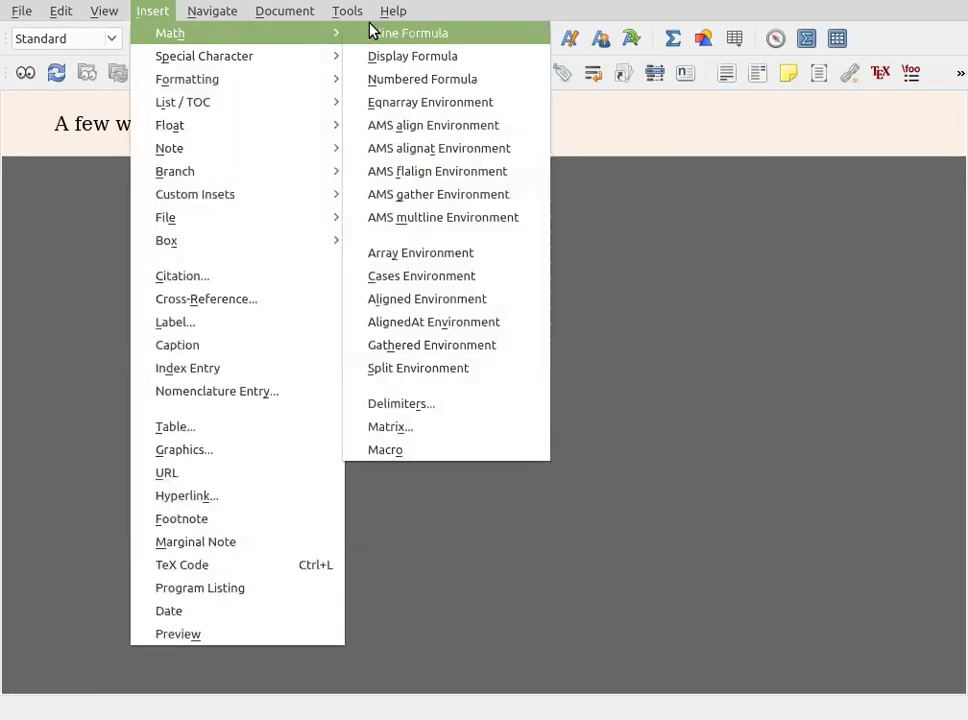
click(732, 138)
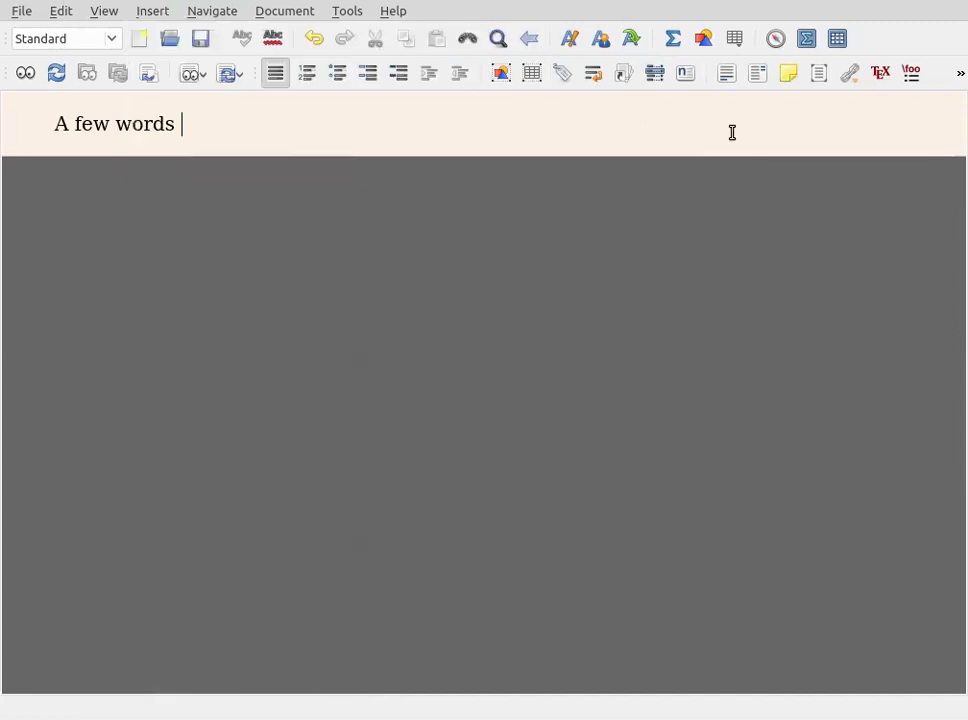
click(675, 45)
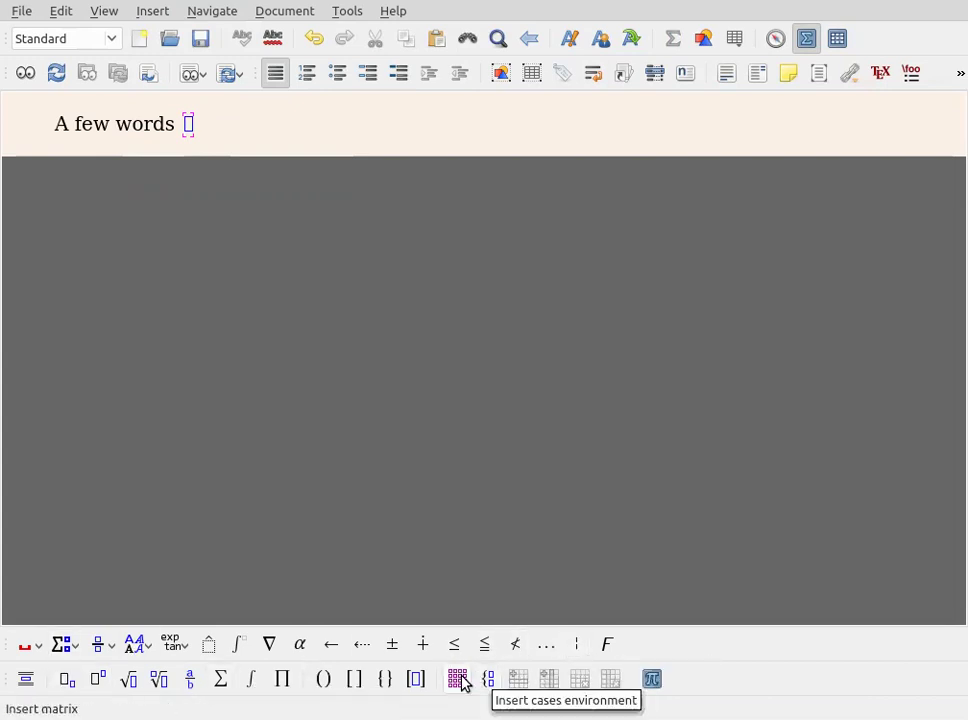
Step: Browse the Greek, Arrows, Relations and Operators symbol palettes on the math toolbar
click(300, 644)
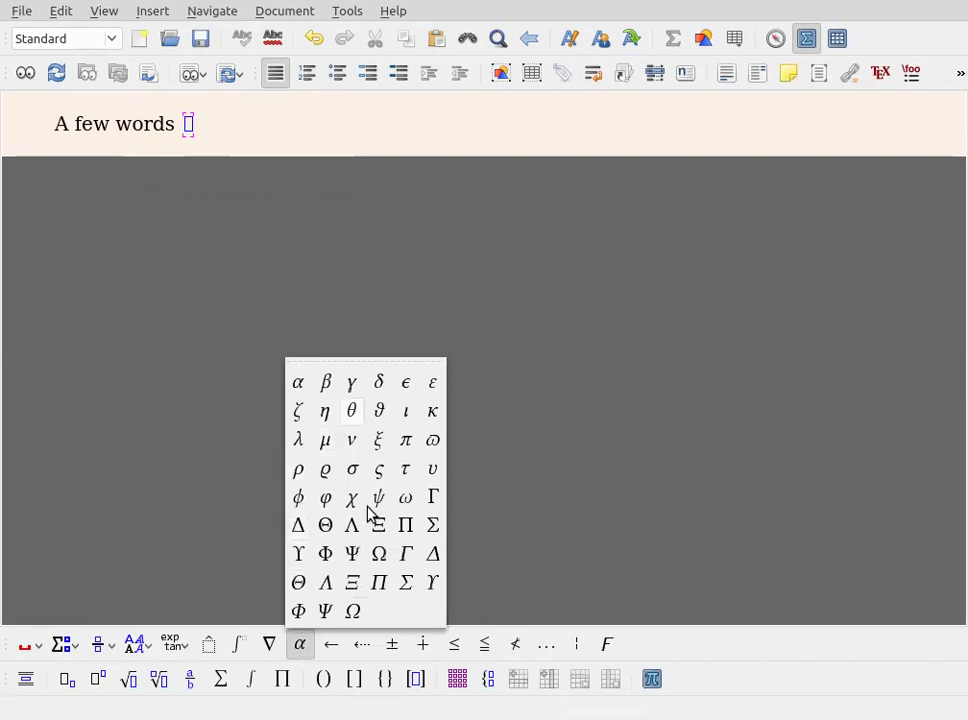
click(336, 651)
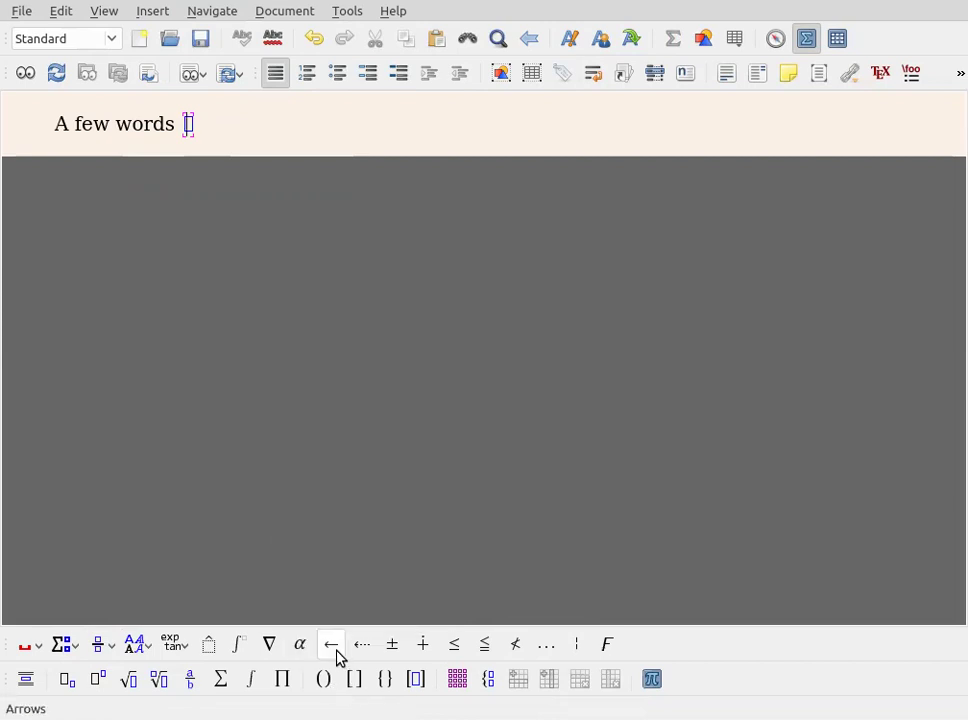
click(334, 652)
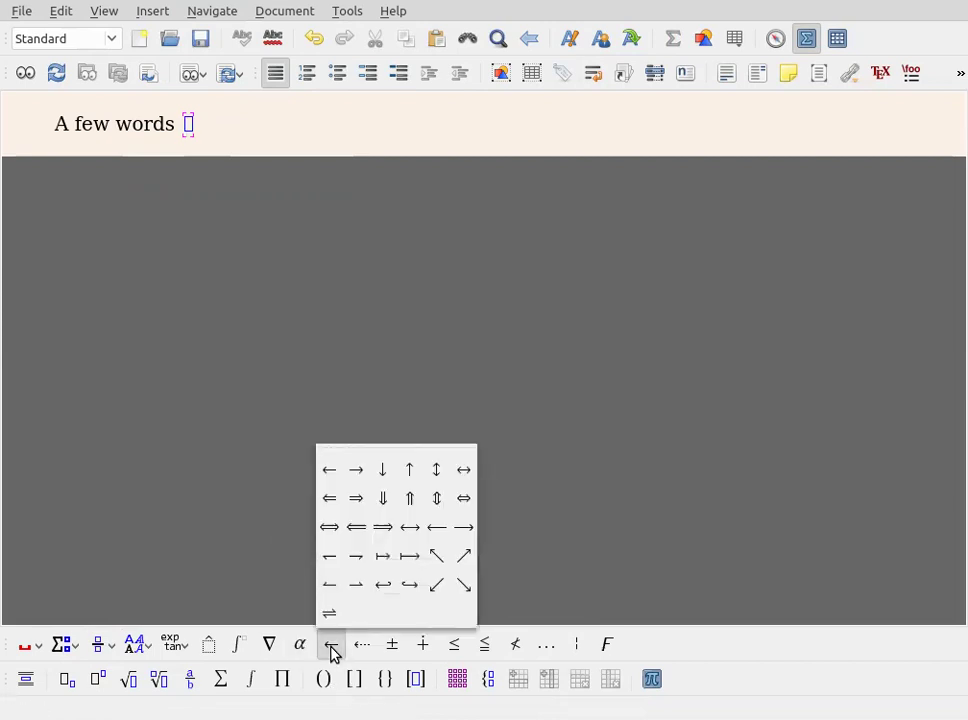
click(454, 652)
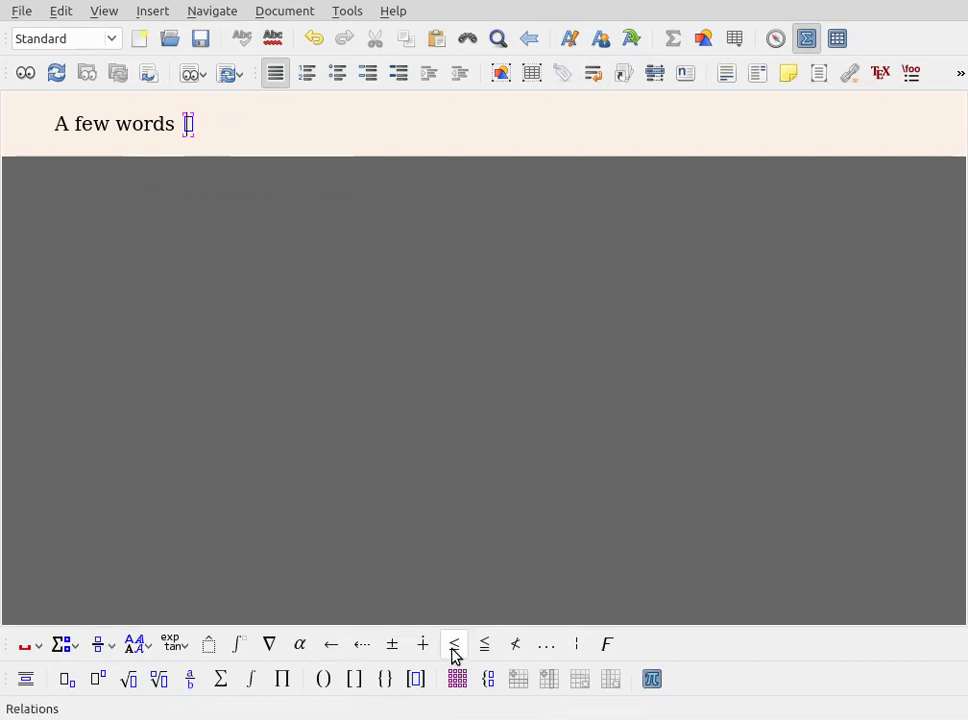
click(454, 650)
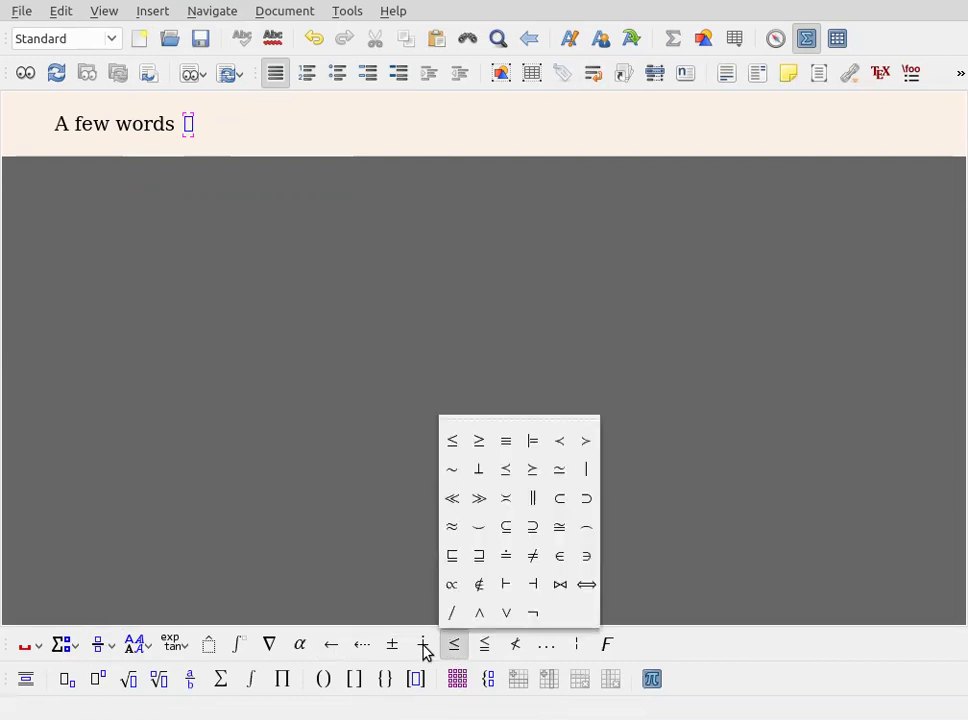
click(425, 651)
click(425, 651)
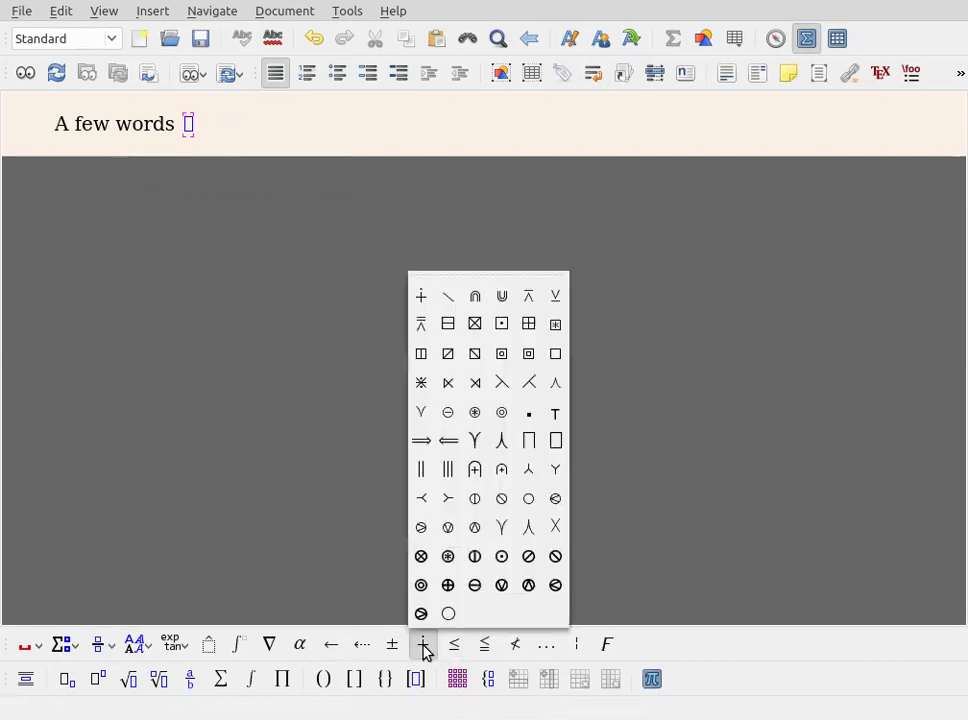
click(624, 421)
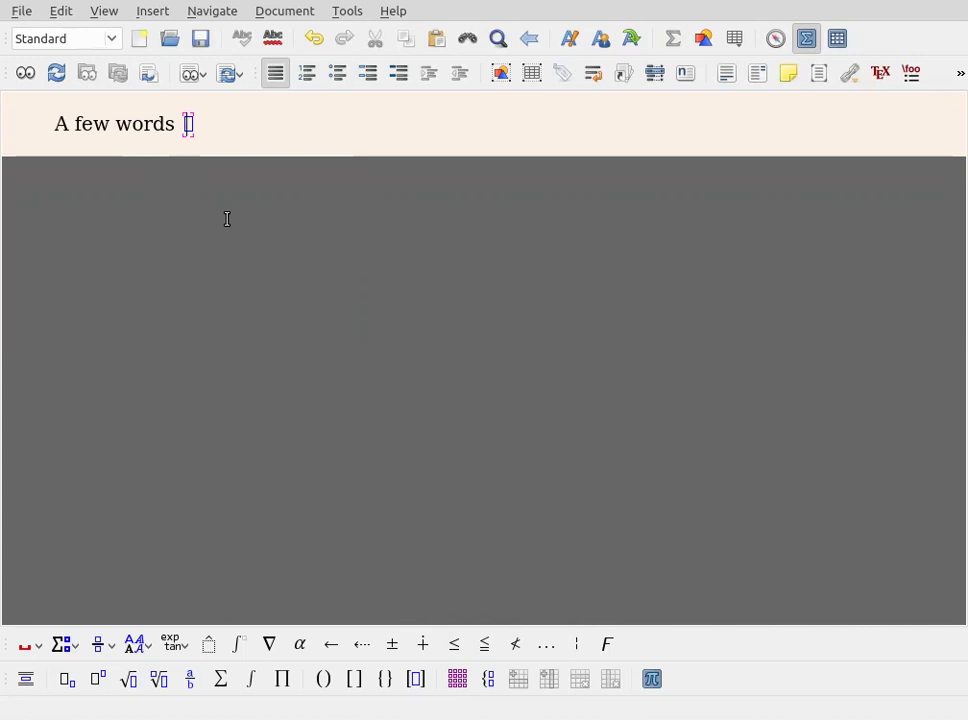
Step: Make the formula read a = 5, then continue the line with 'a few more words'
text(a)
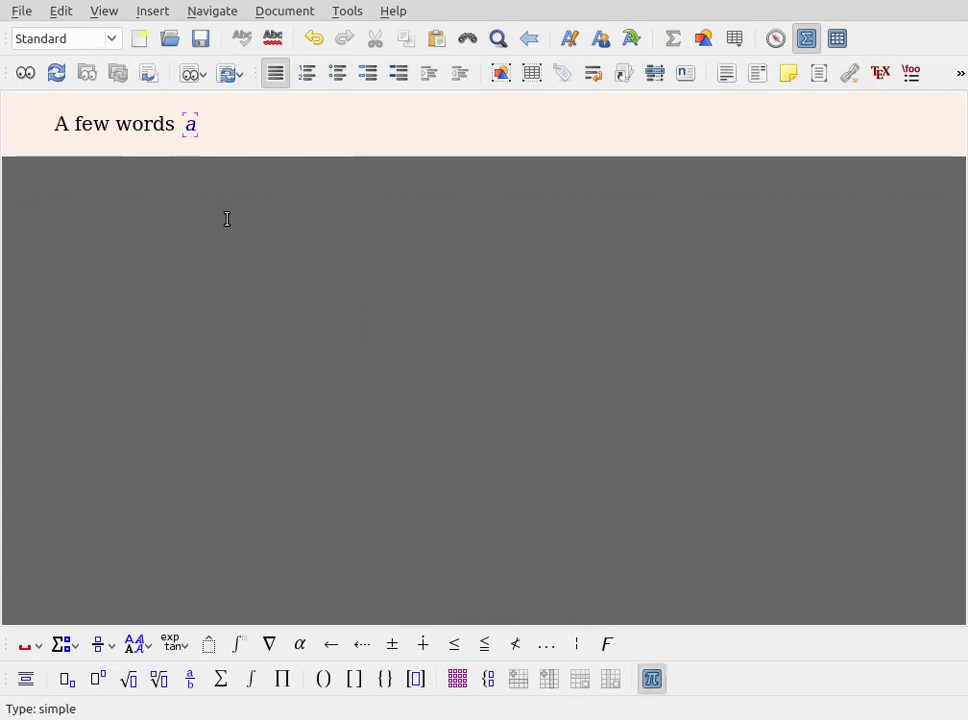
key(Right)
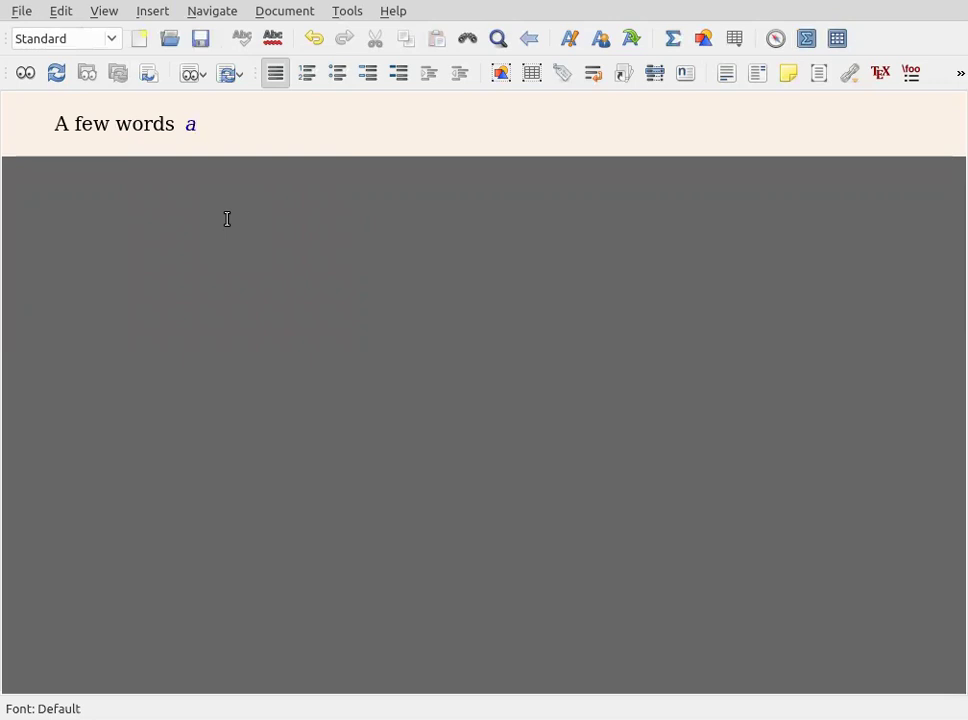
key(Left)
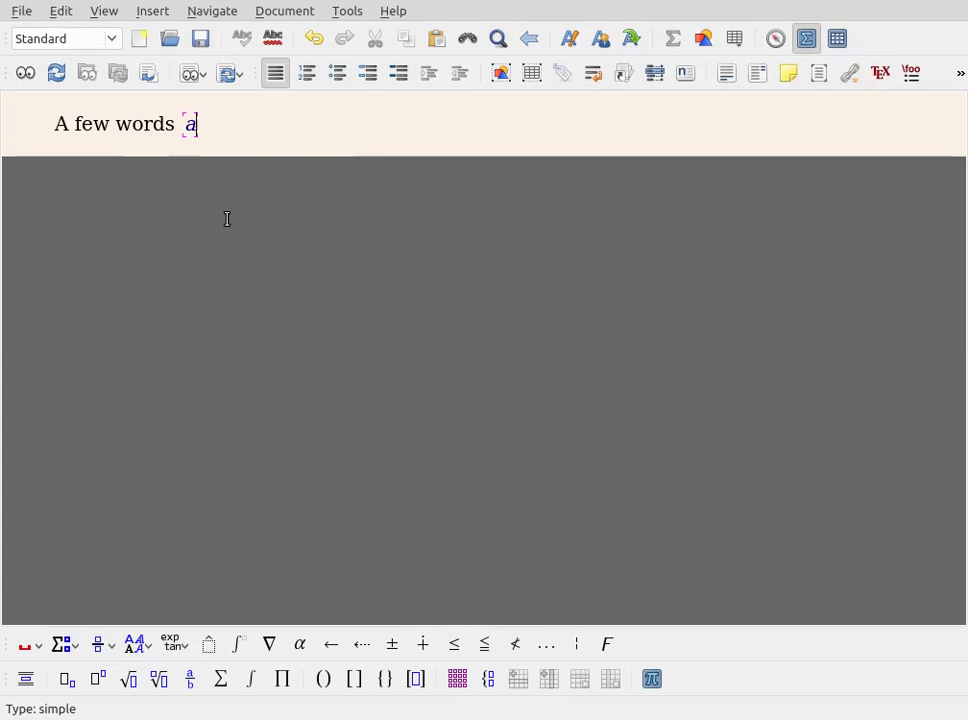
text(=5)
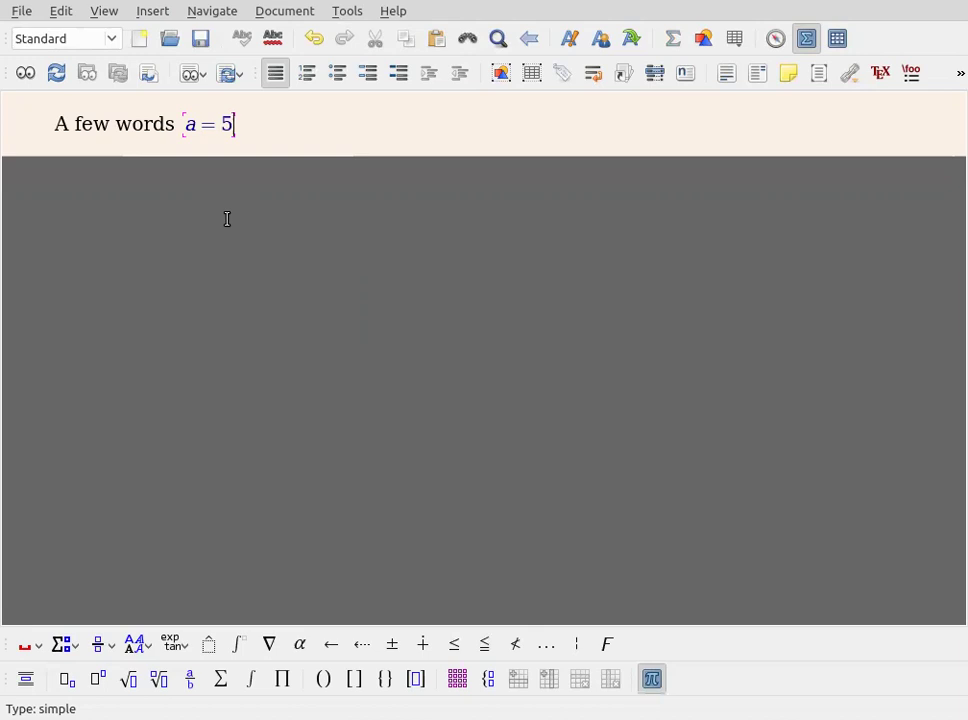
key(Right)
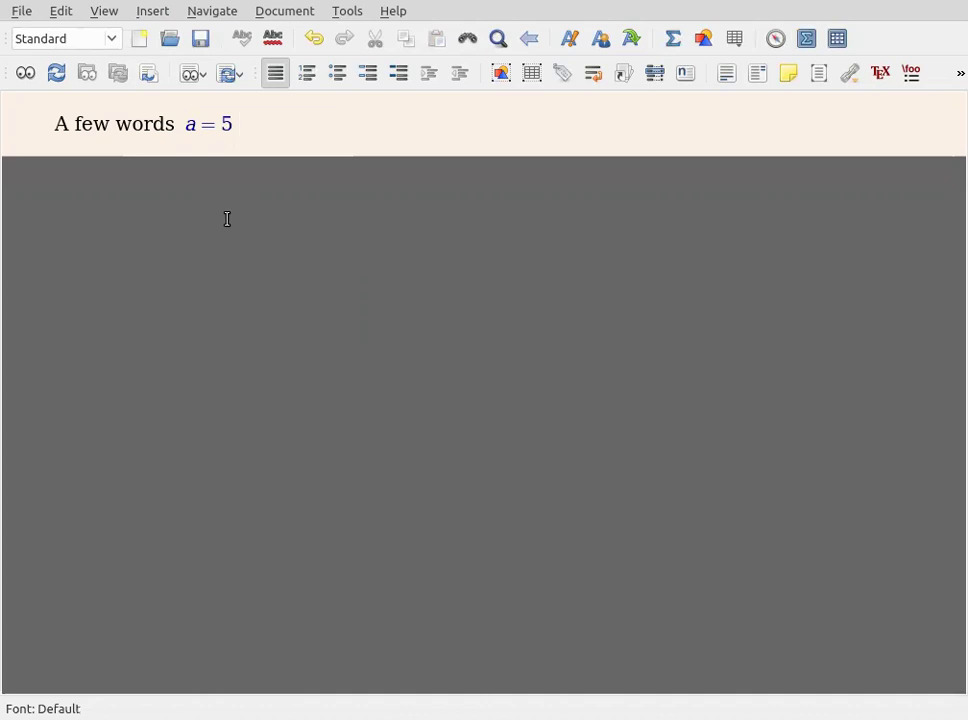
text(a few more)
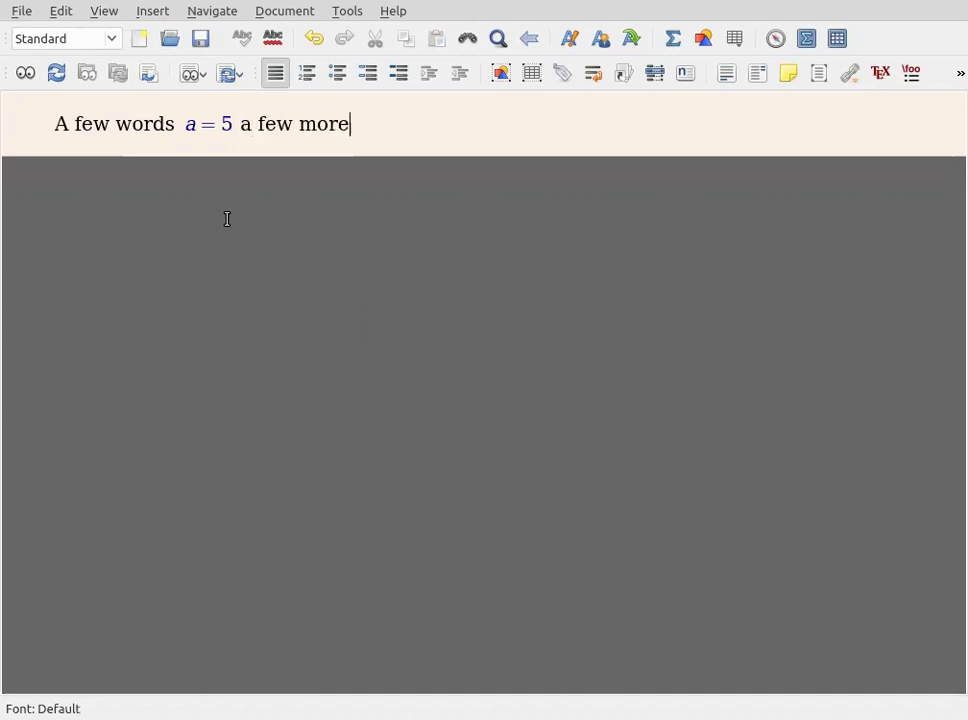
text( words)
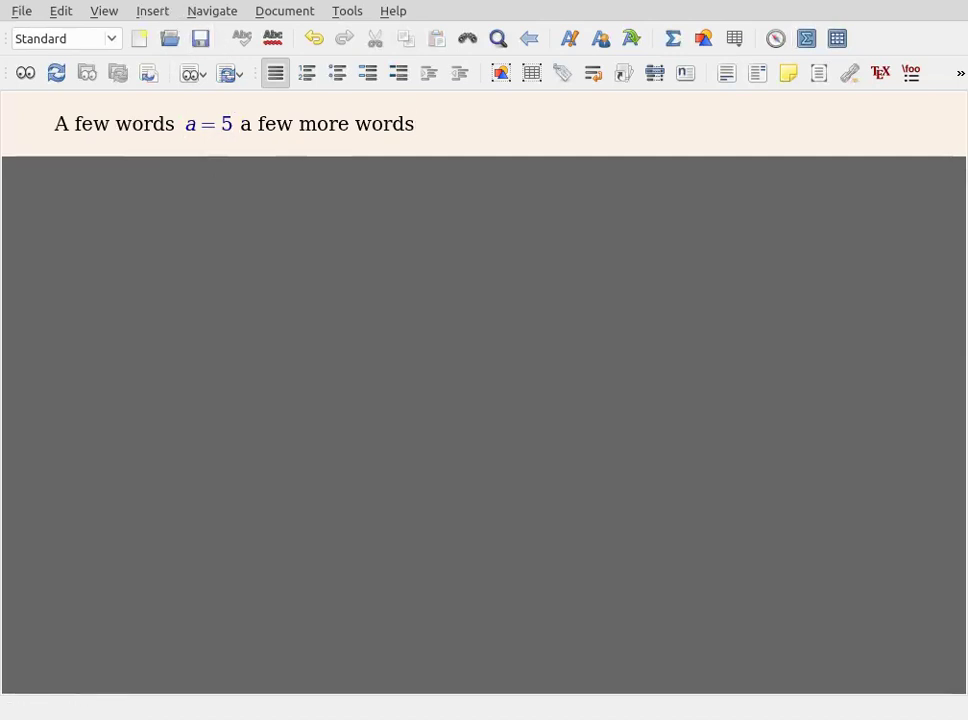
Step: Insert a display formula reading 5x + 4y = 7 and leave math mode
click(163, 11)
mouse_move(288, 36)
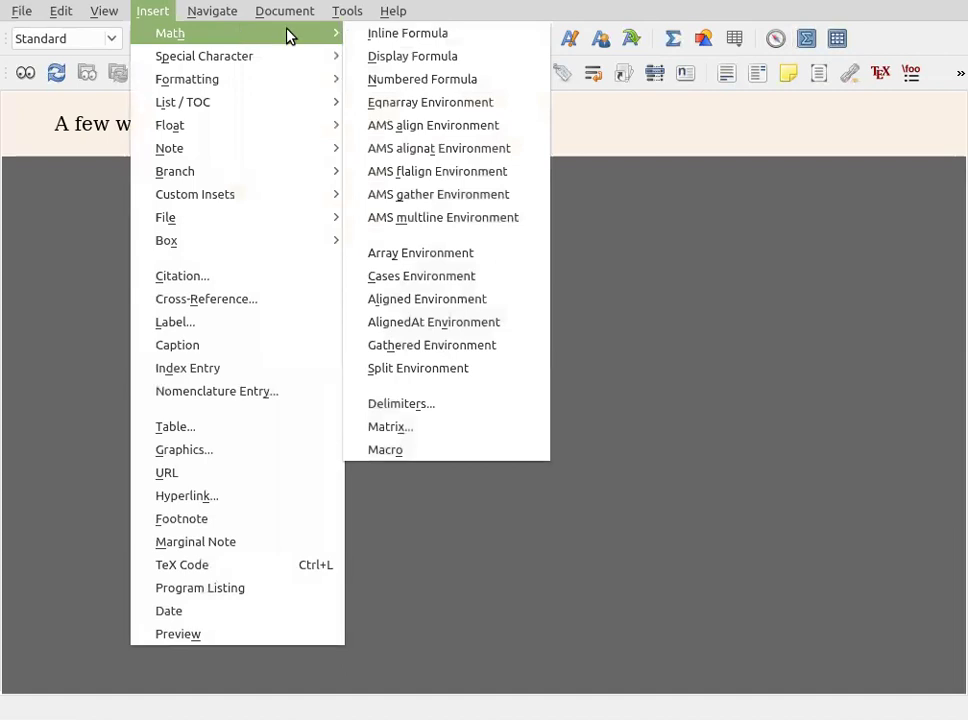
click(417, 59)
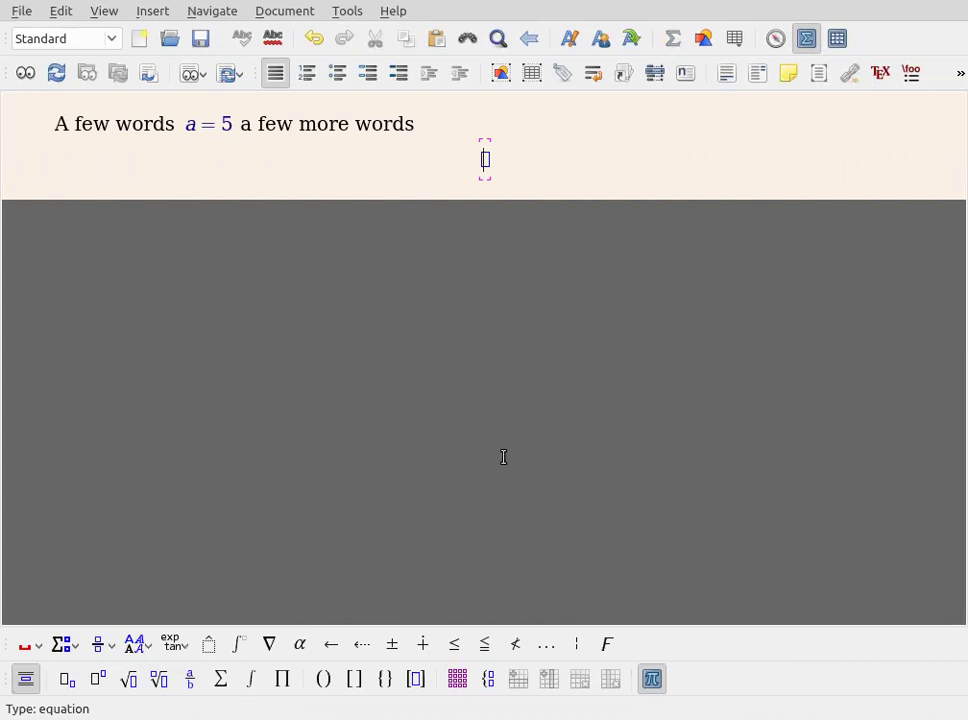
text(5x + 4y)
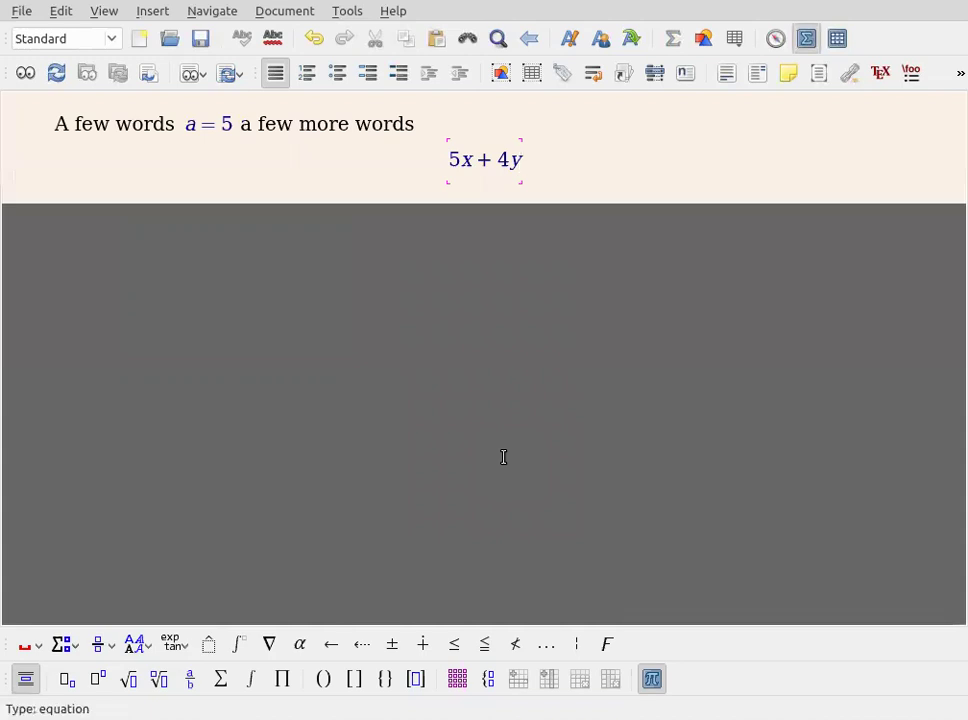
text(=7)
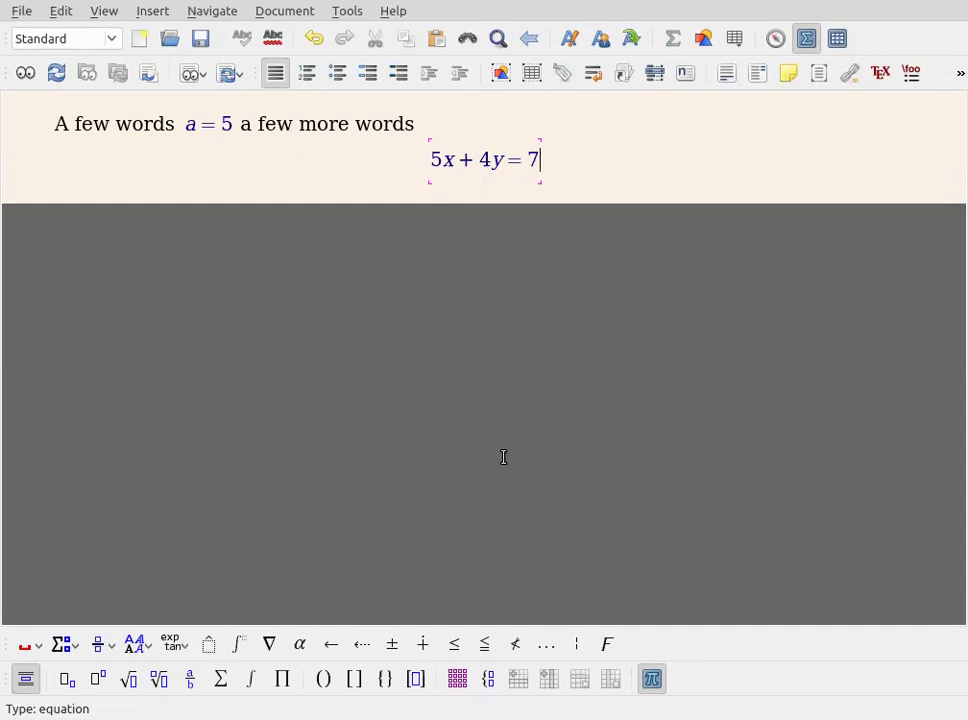
key(Right)
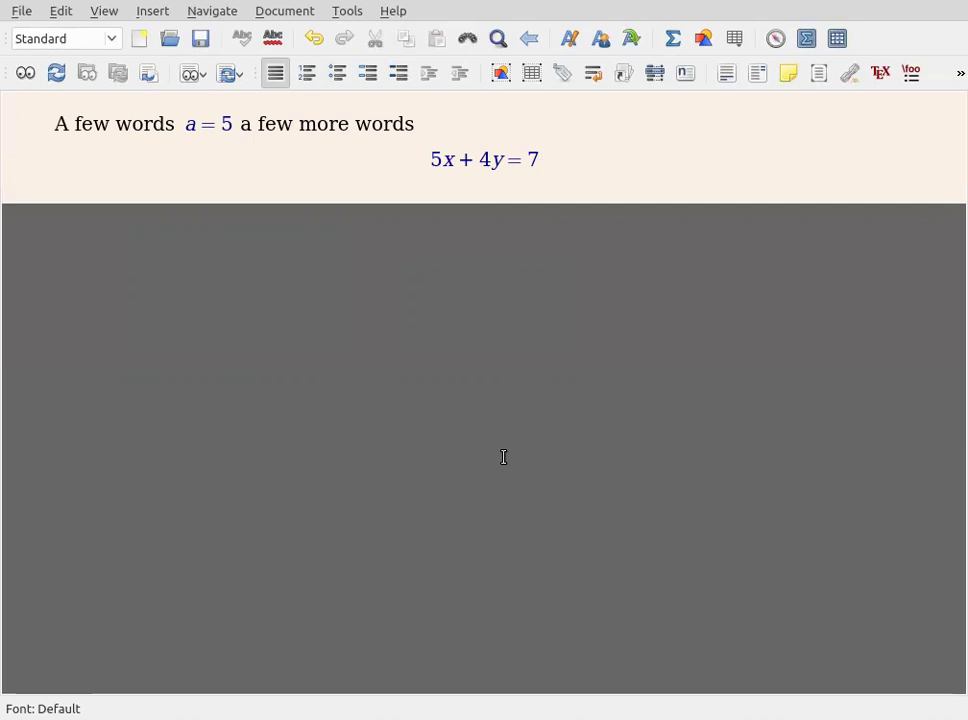
Step: Below the equation, type 'This is the next line in the same paragraph.'
key(Left)
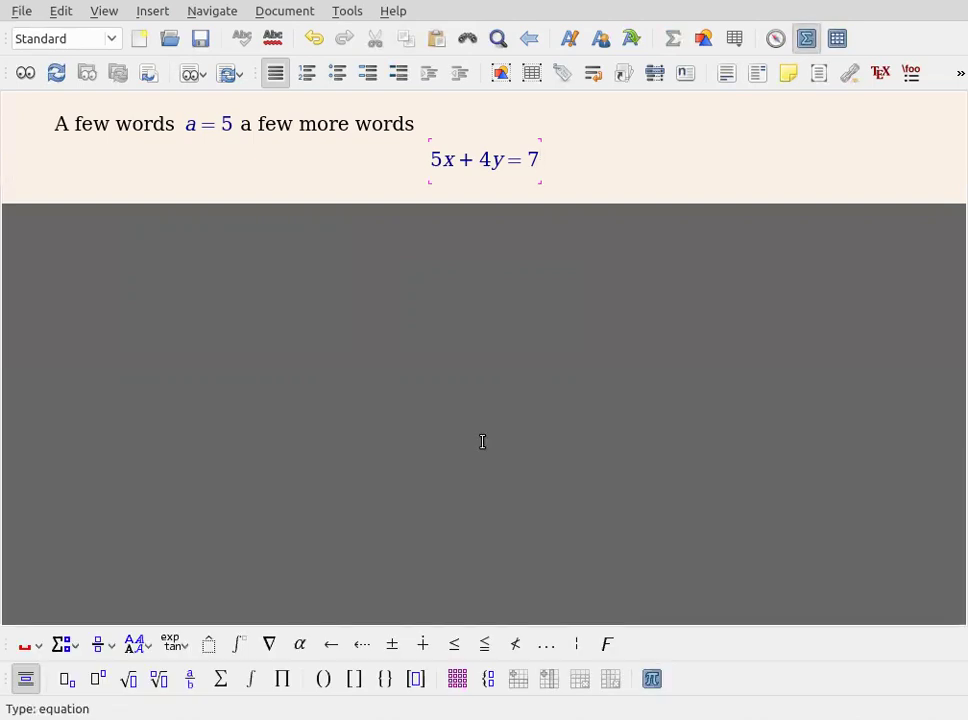
click(584, 230)
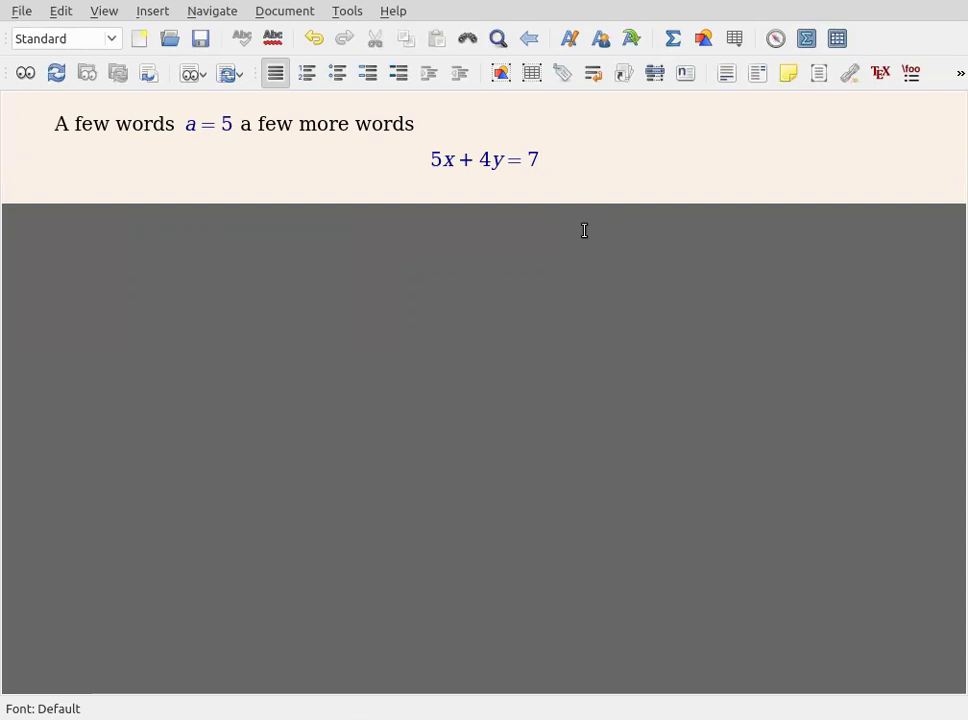
key(Return)
text(This )
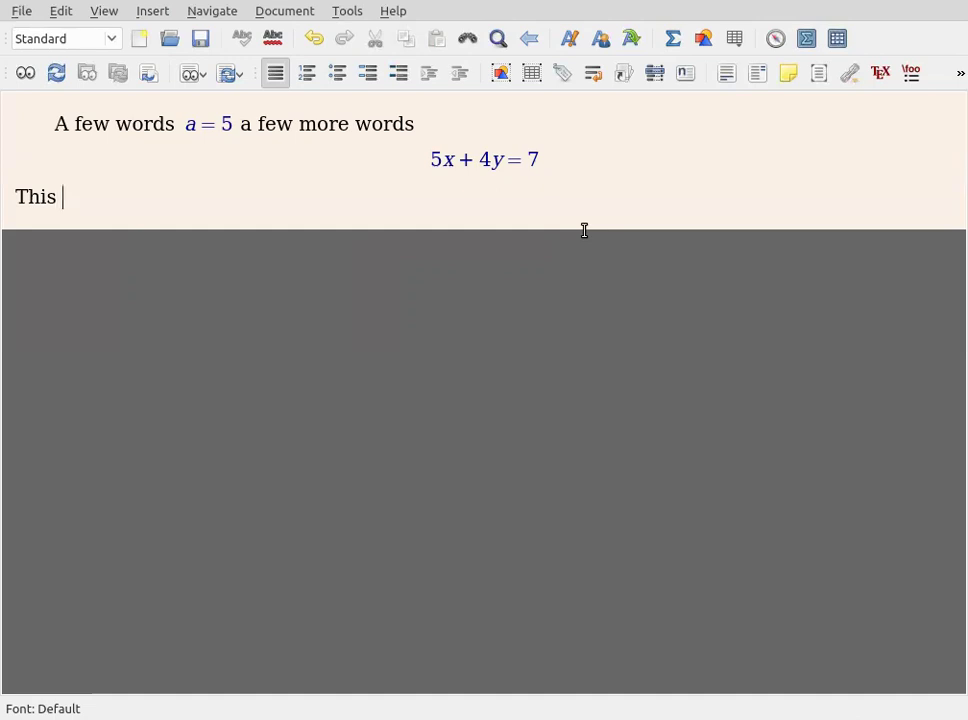
text(is the next para)
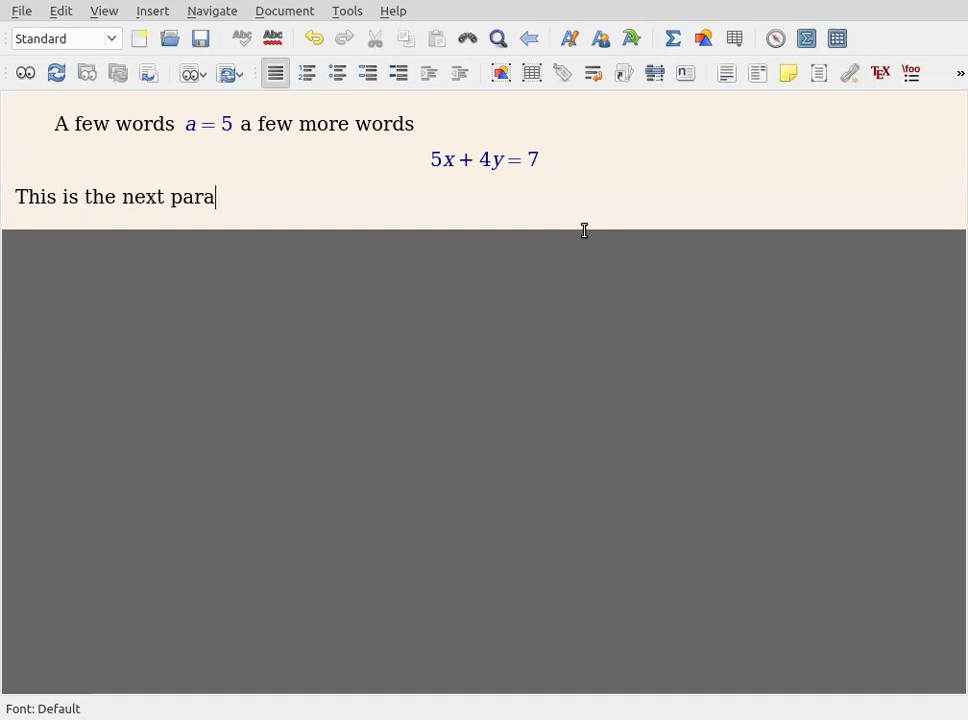
text(g)
key(BackSpace)
key(BackSpace)
key(BackSpace)
key(BackSpace)
key(BackSpace)
text(line in the same)
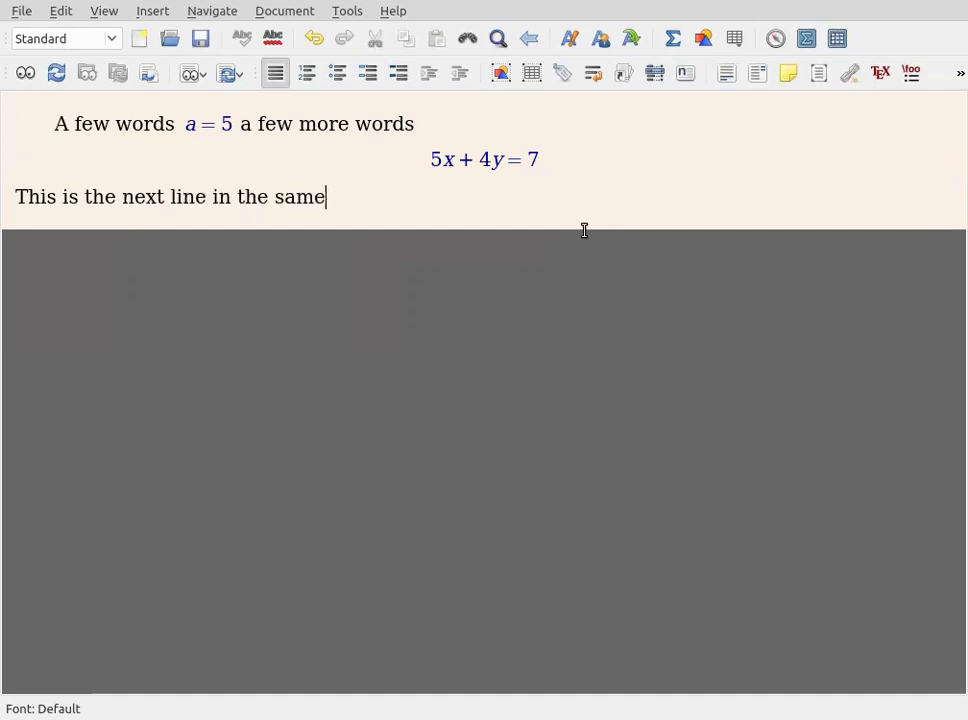
text( paragraph)
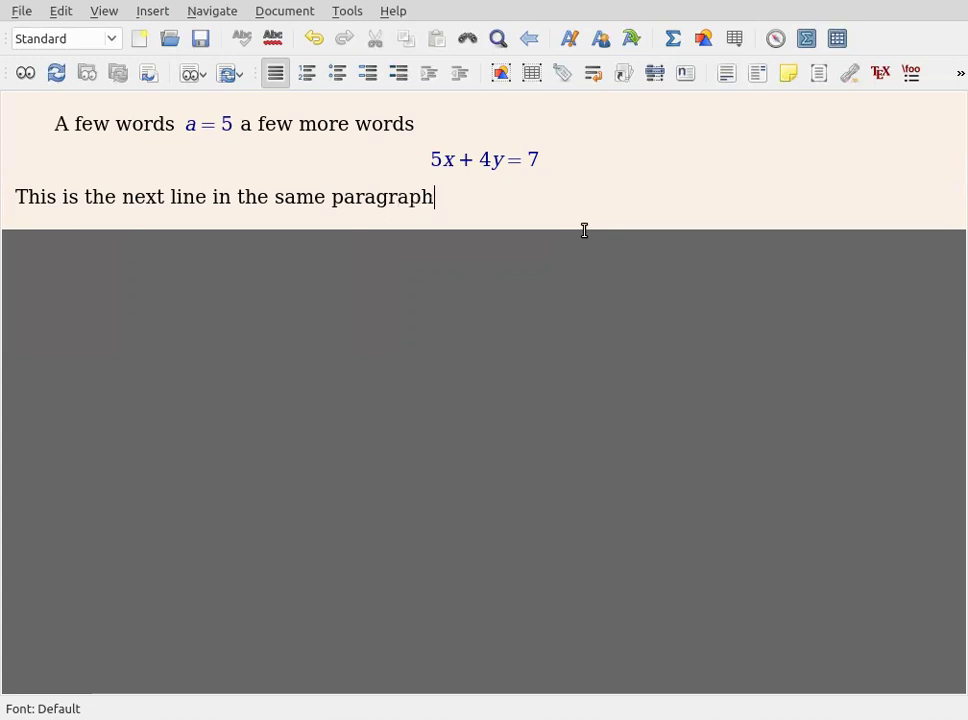
text(.)
Step: Add an Eqnarray Environment via Insert > Math below the sentence
click(158, 12)
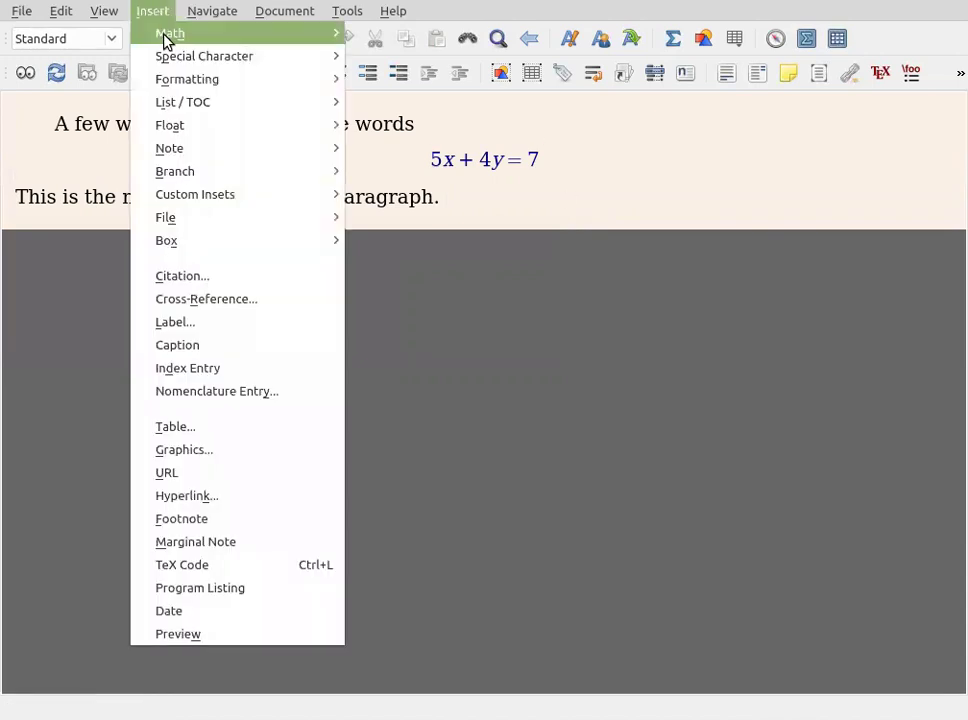
mouse_move(216, 42)
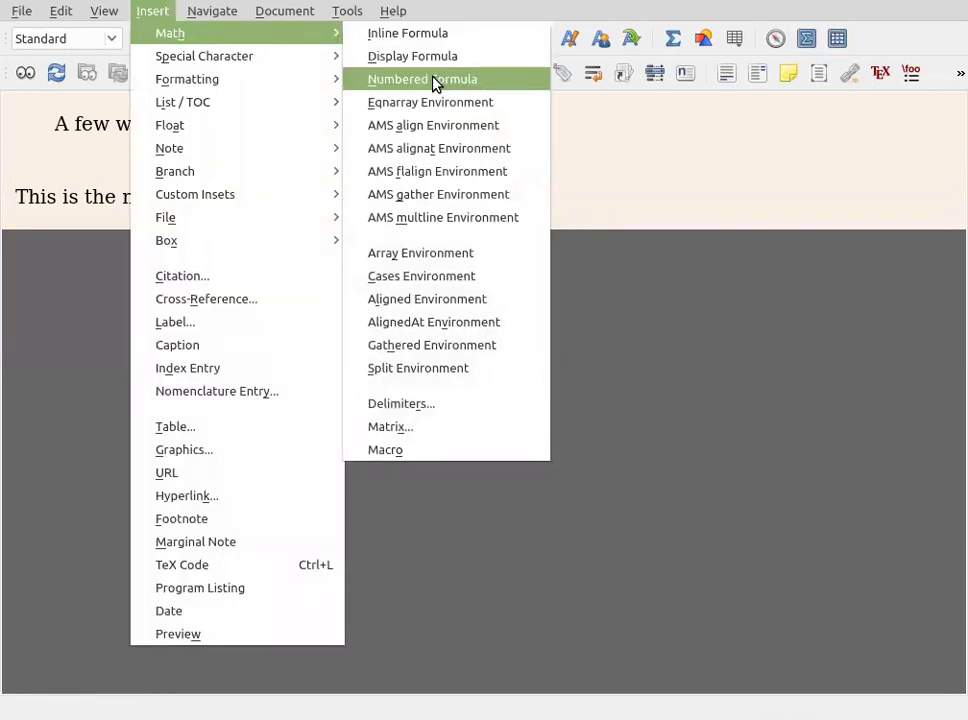
click(436, 110)
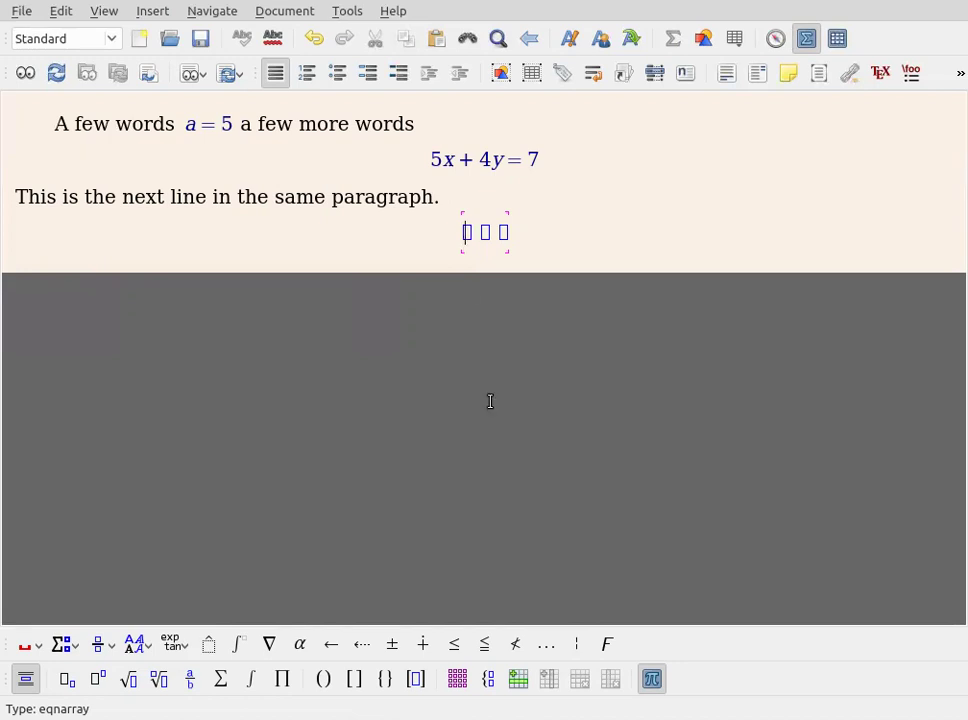
Step: Insert a 2x5 matrix into the eqnarray's first cell
click(458, 682)
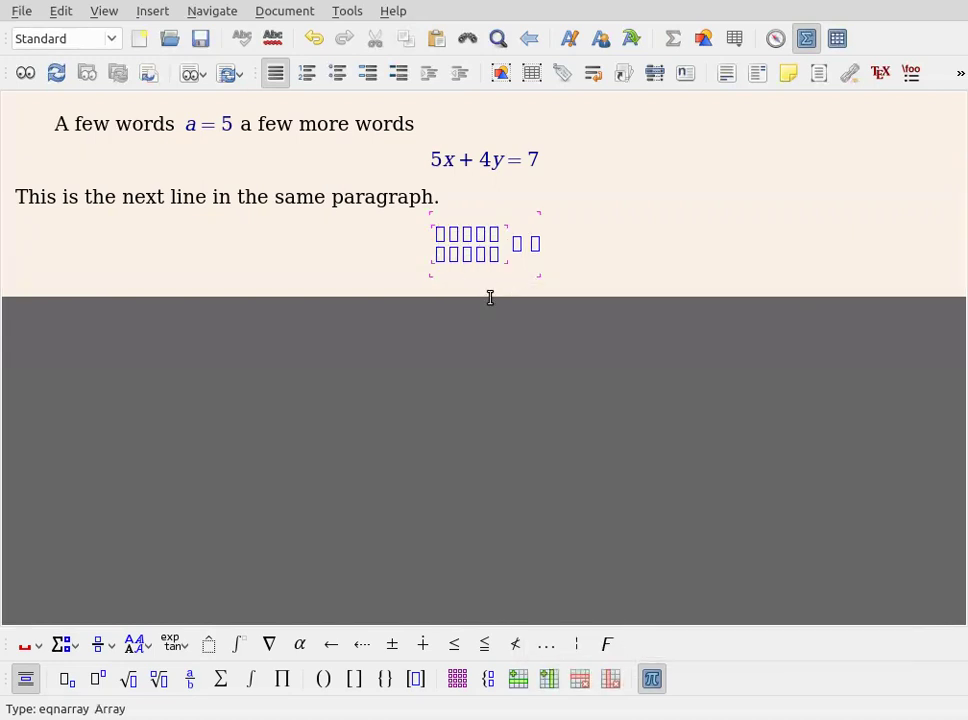
Step: Fill the array's first row with 5x + 6y = 8, one term per cell
text(5)
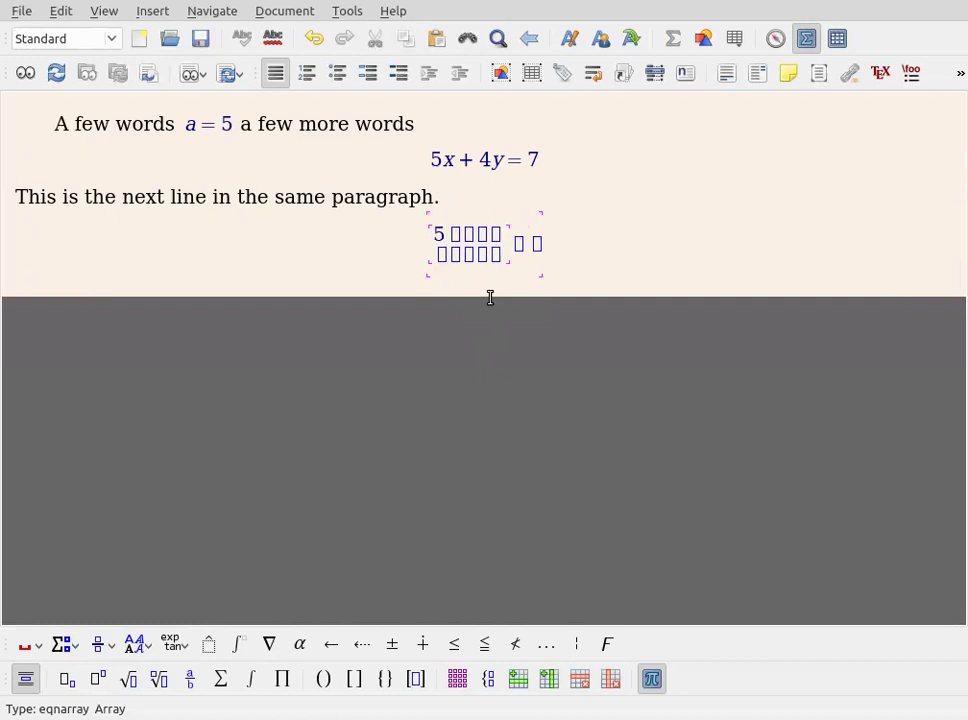
text(x)
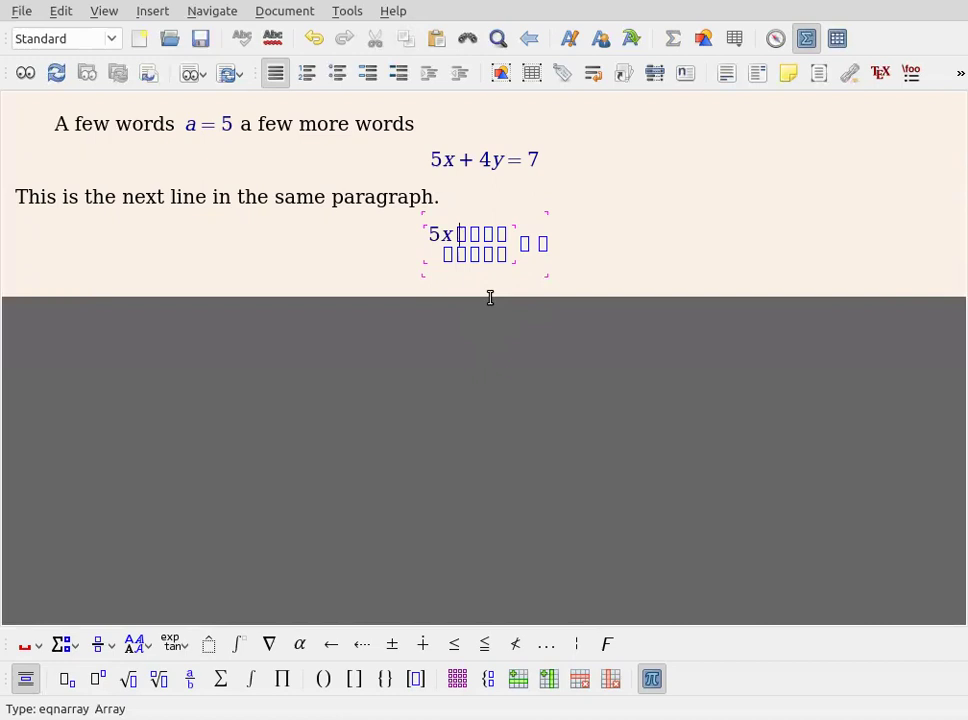
key(Tab)
text(+)
key(Tab)
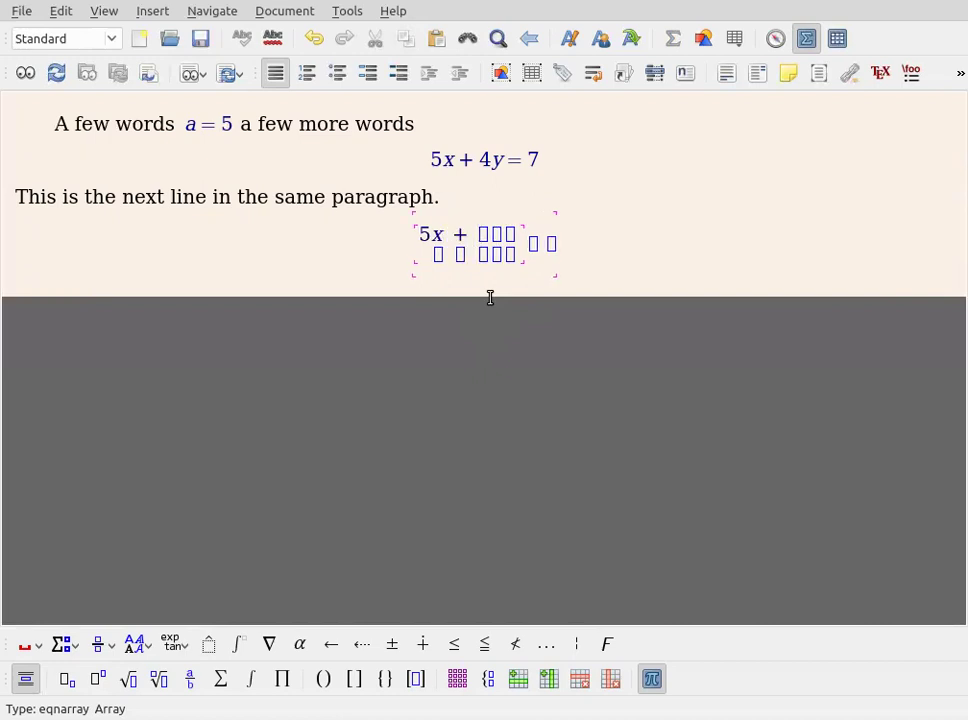
text(6)
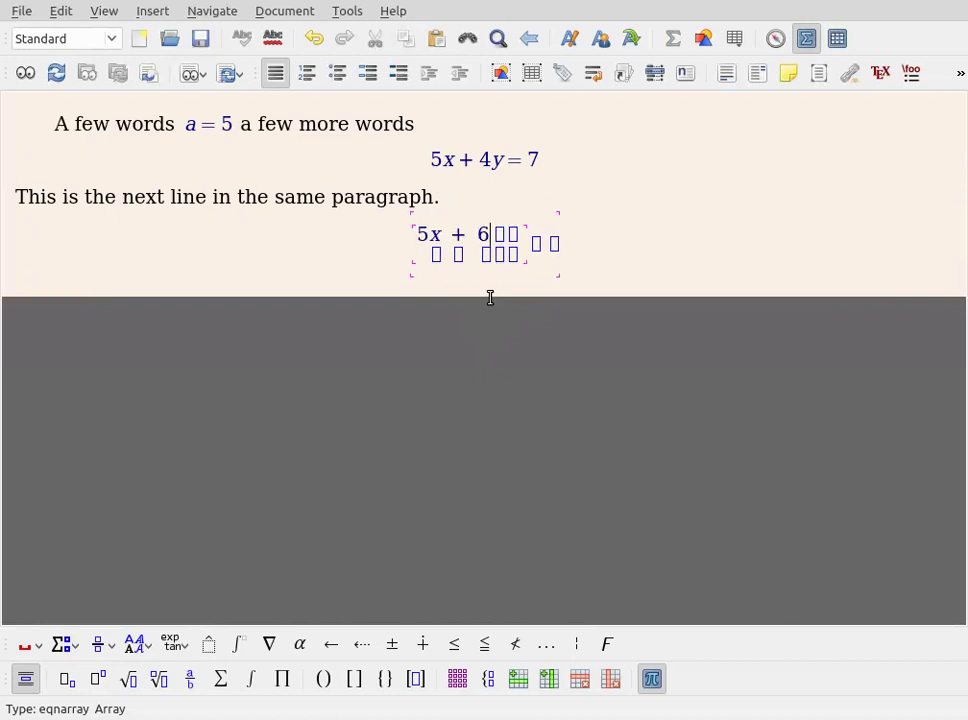
text(y)
key(Tab)
text(=)
key(Tab)
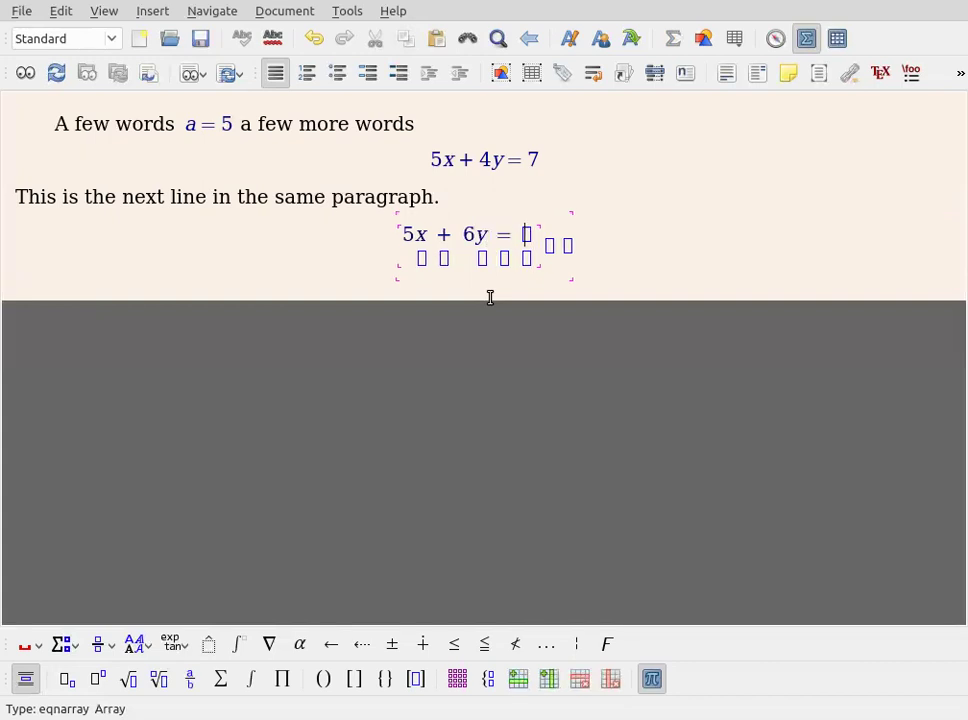
text(8)
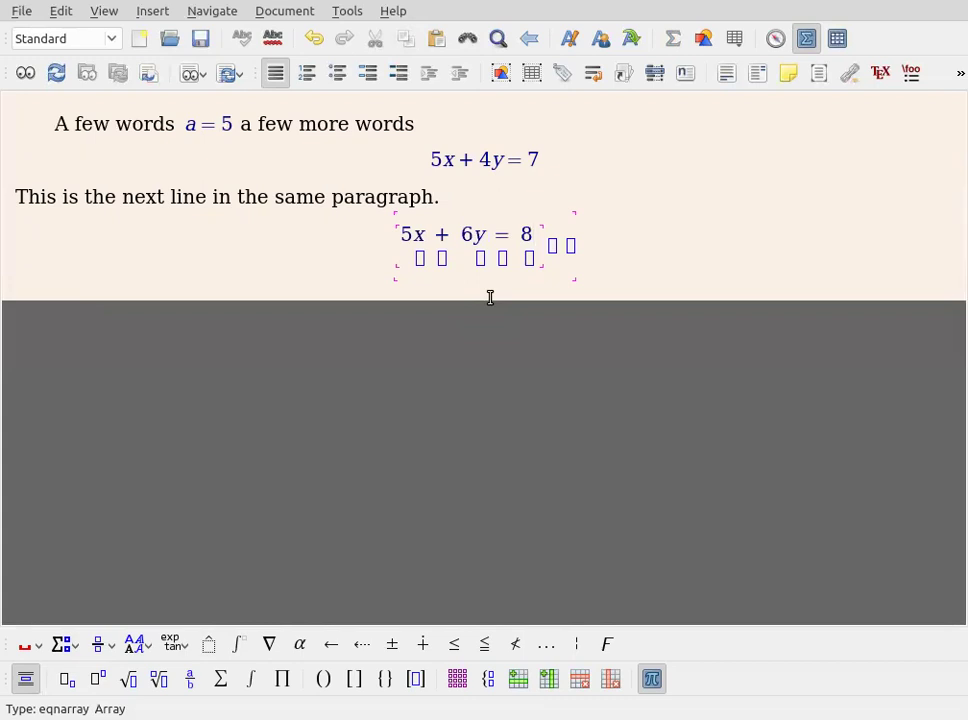
Step: Fill the second row with 4x - 3y = 9, then exit the array and type \xr
key(Down)
key(Left)
key(Left)
key(Left)
key(Left)
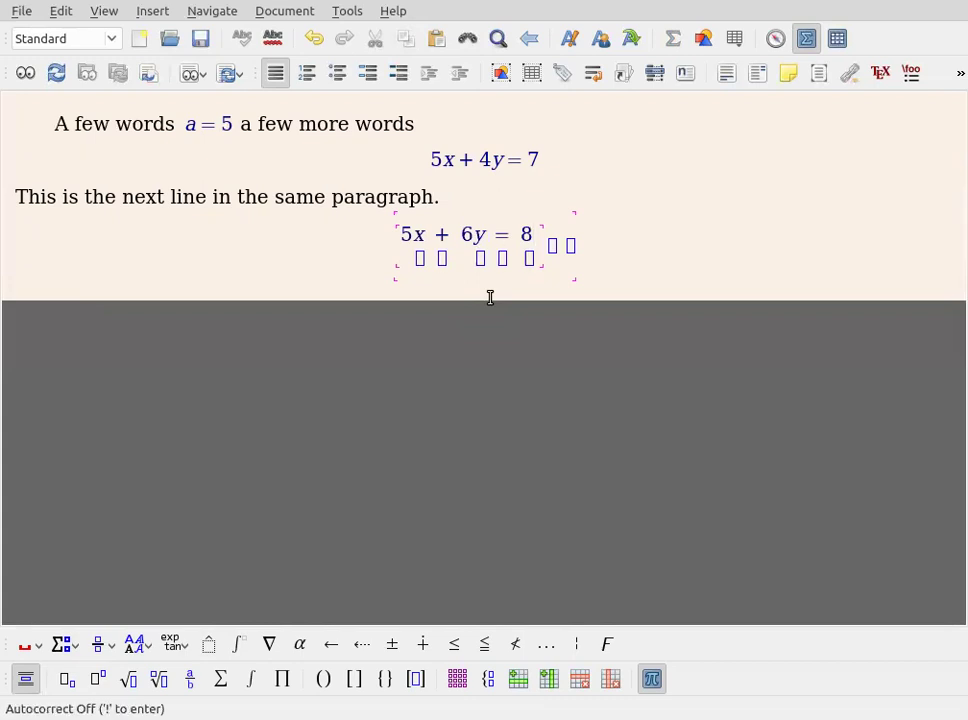
text(4x)
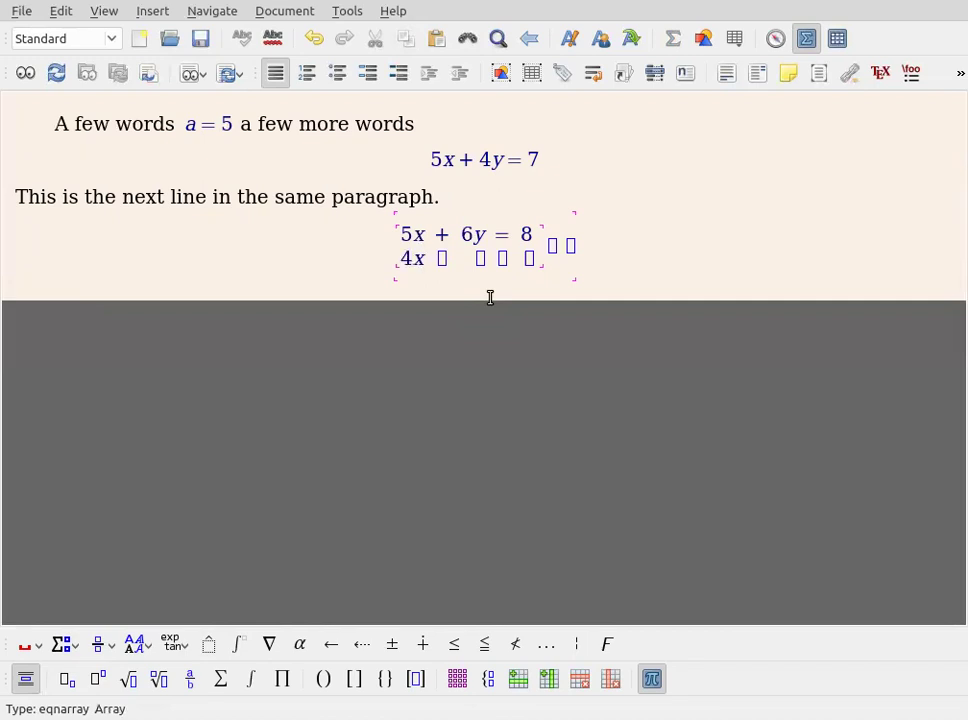
key(Right)
text(-)
key(Right)
text(3y)
key(Right)
text(=)
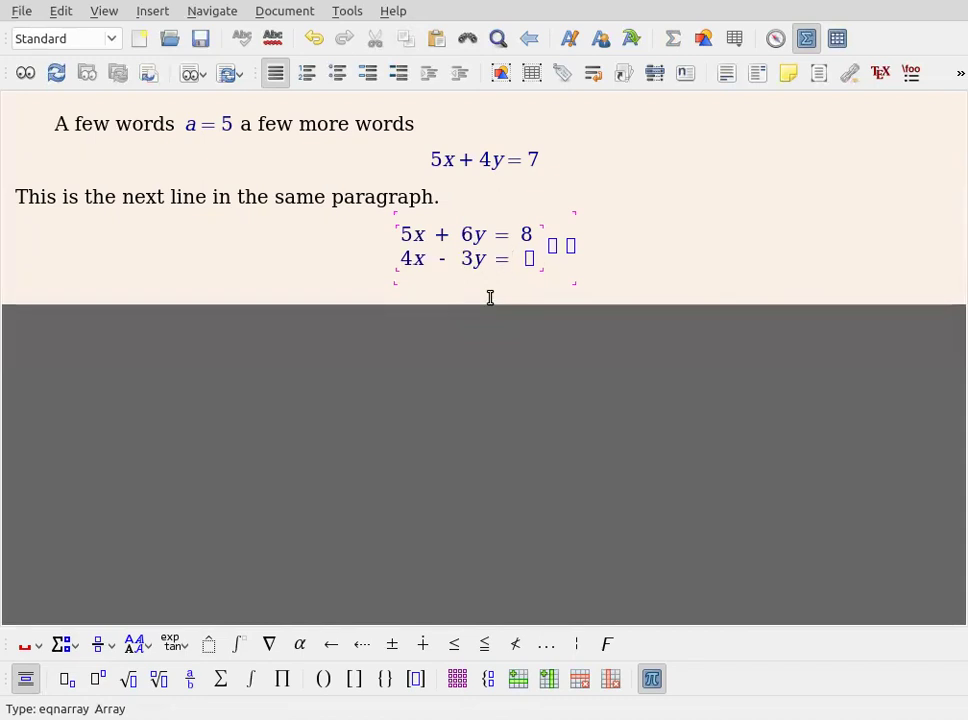
key(Right)
text(9)
key(Right)
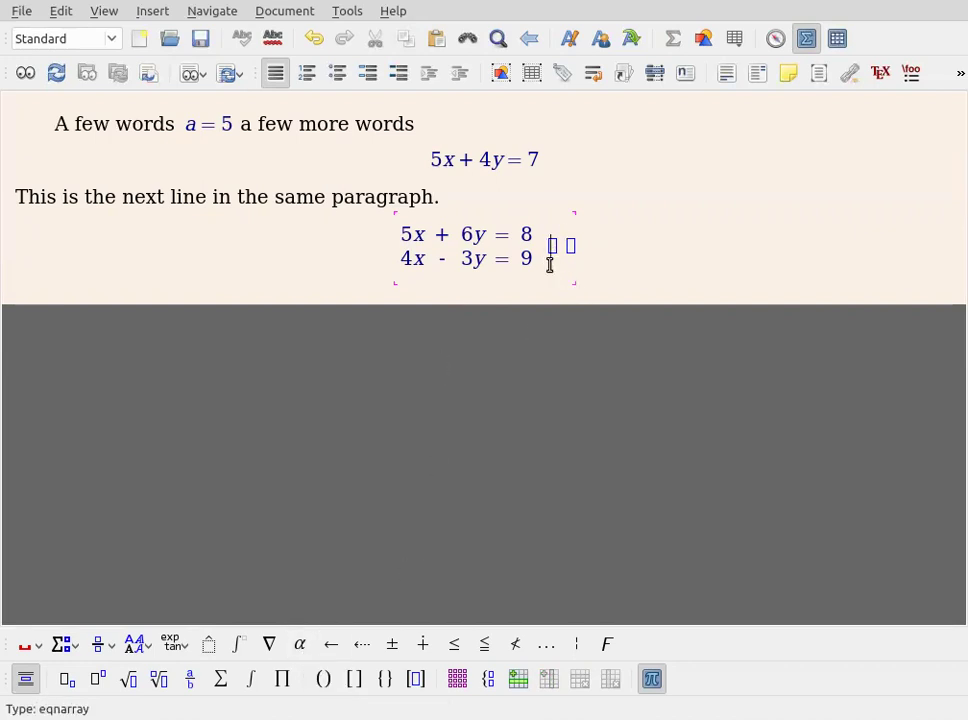
text(\)
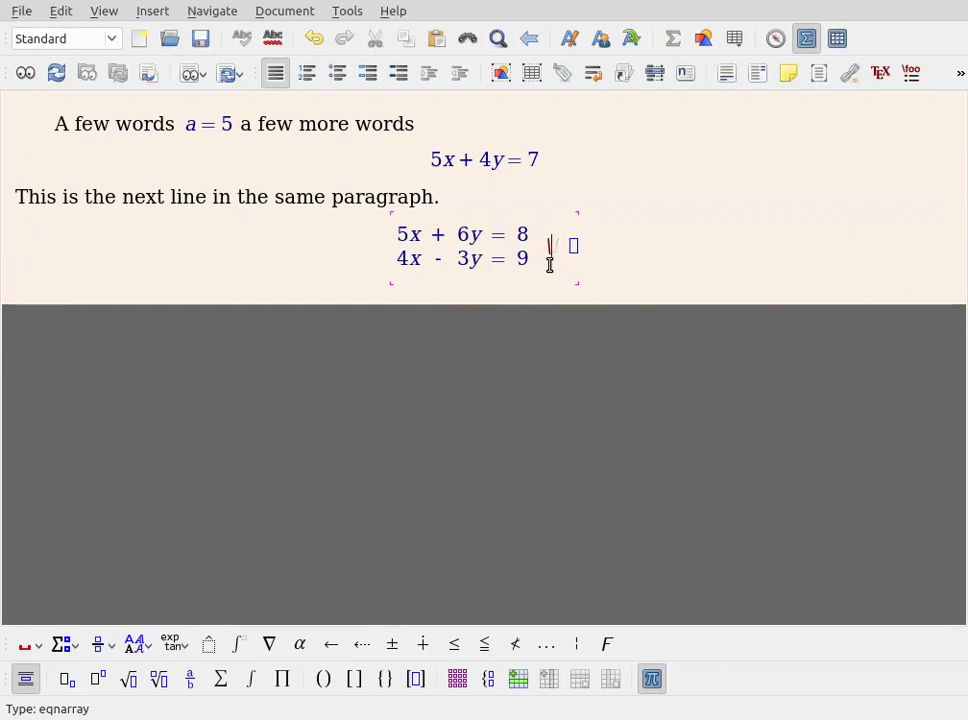
text(x)
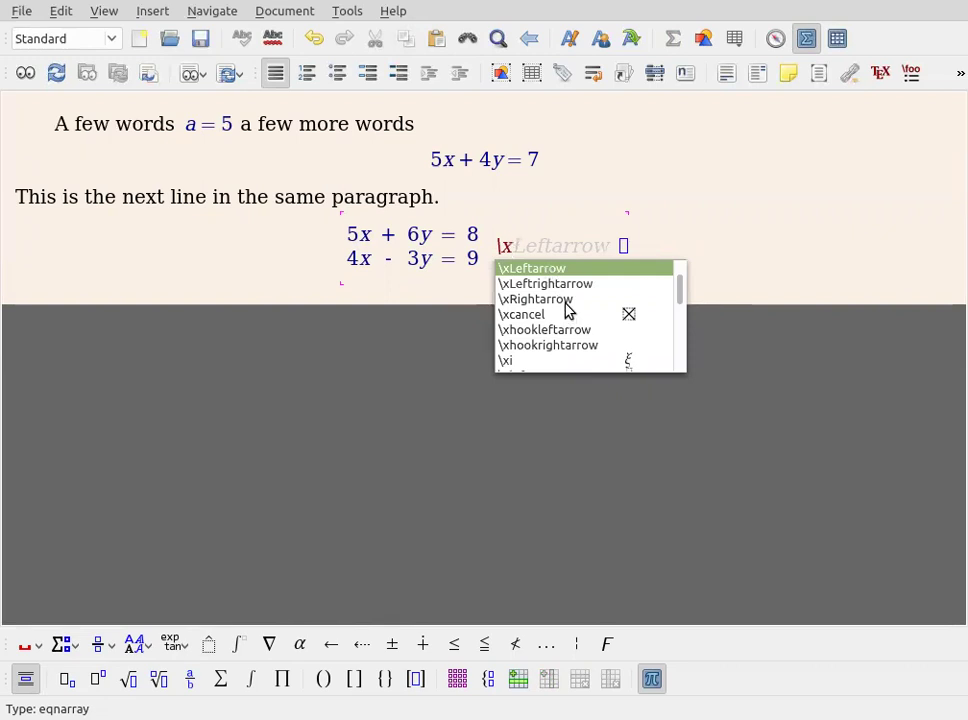
text(r)
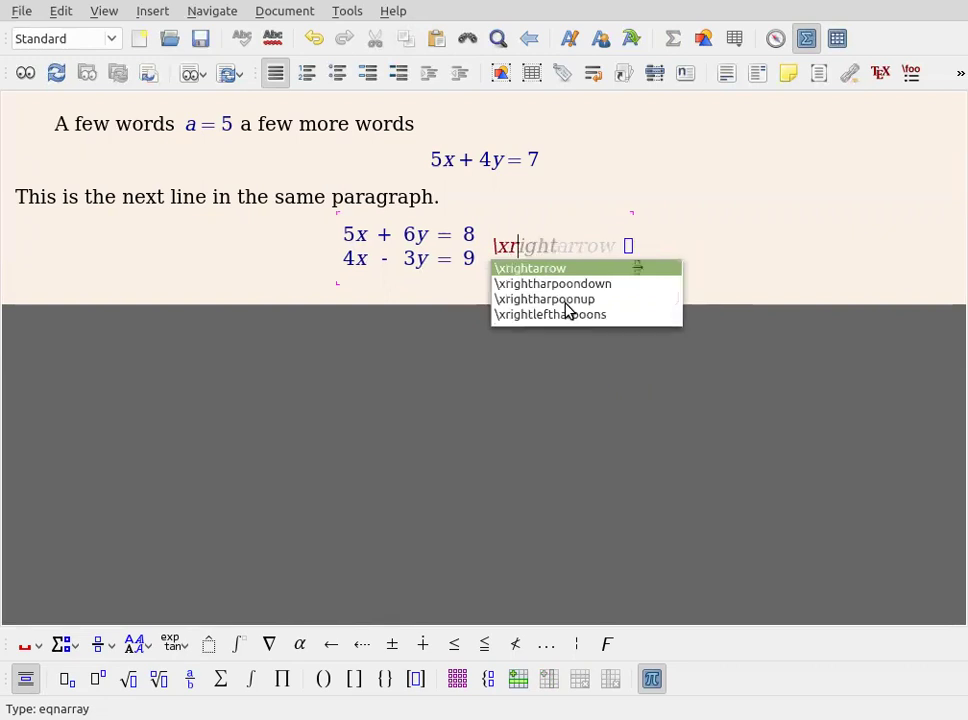
Step: Accept \xrightarrow from the completion list and zoom in on the formula
click(558, 269)
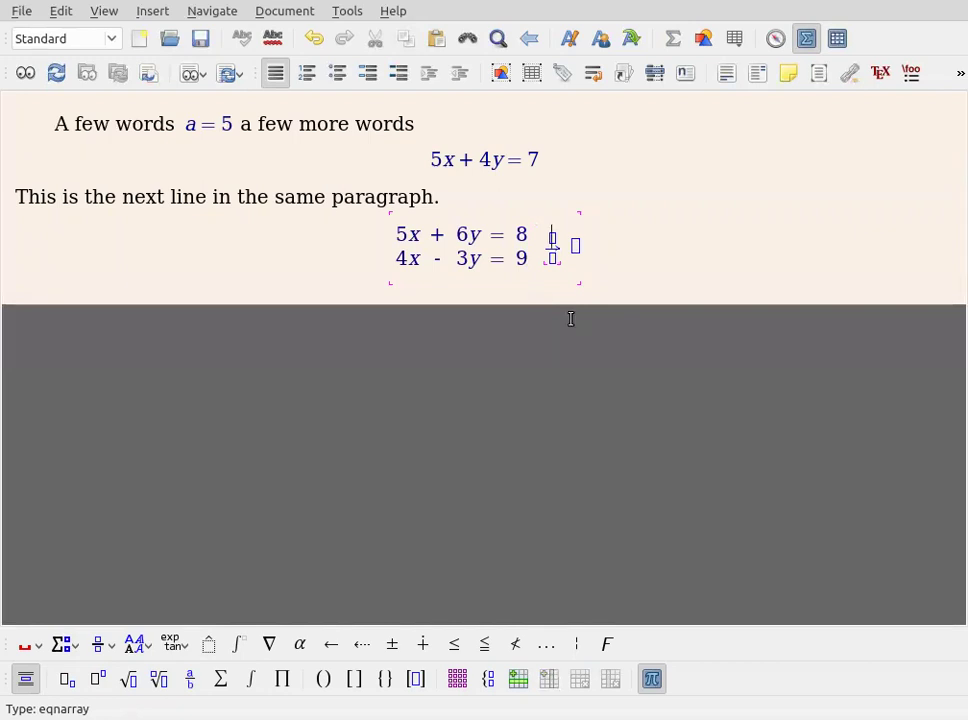
scroll(571, 318, up, 6)
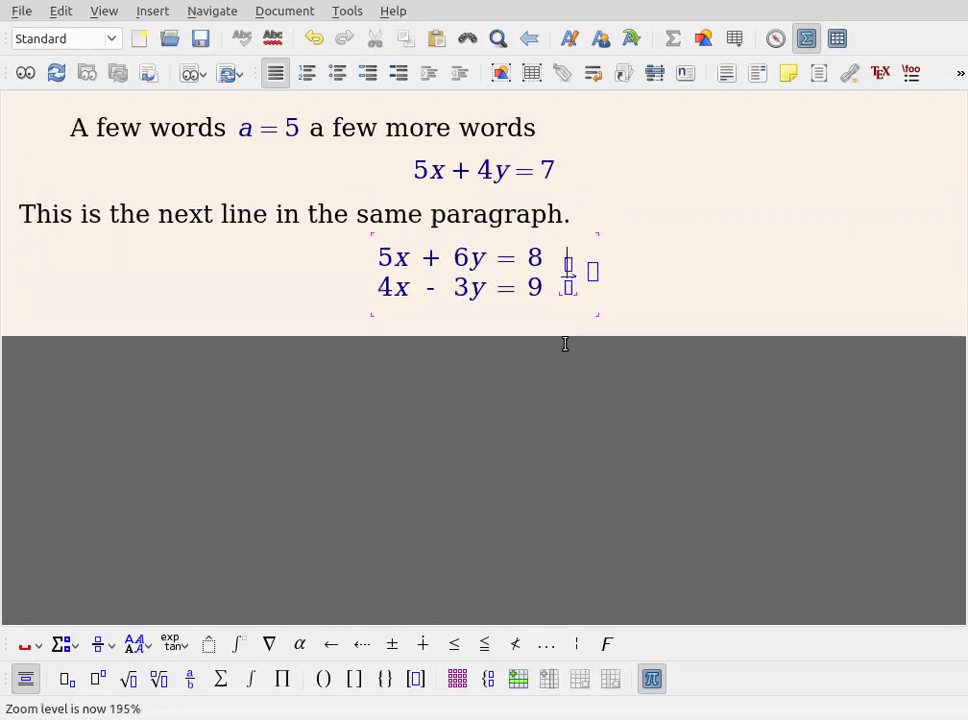
scroll(565, 343, up, 8)
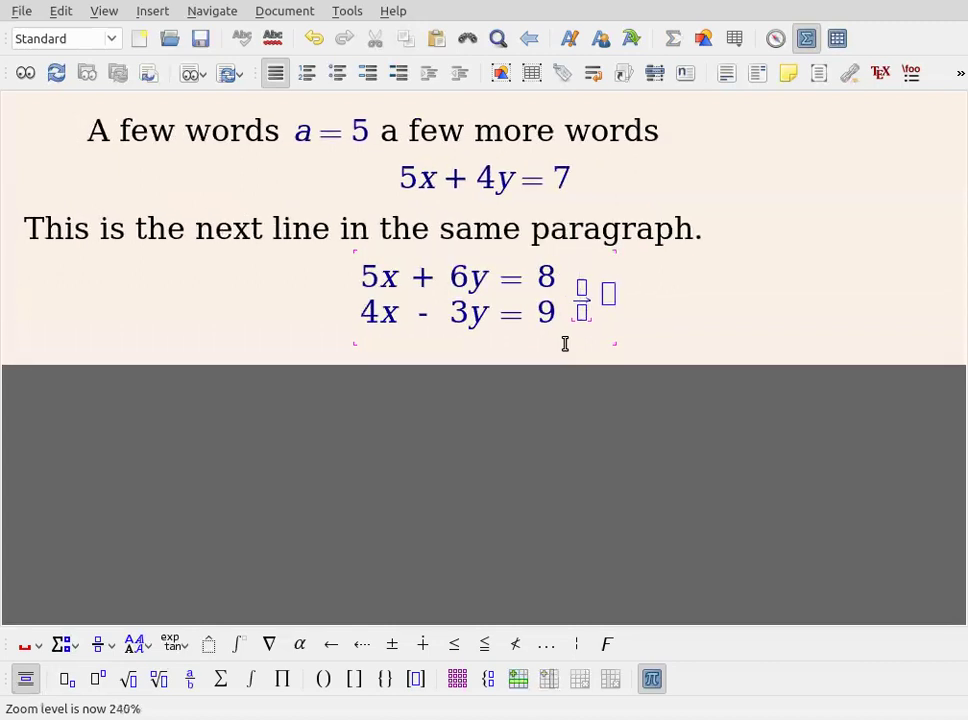
scroll(565, 343, up, 1)
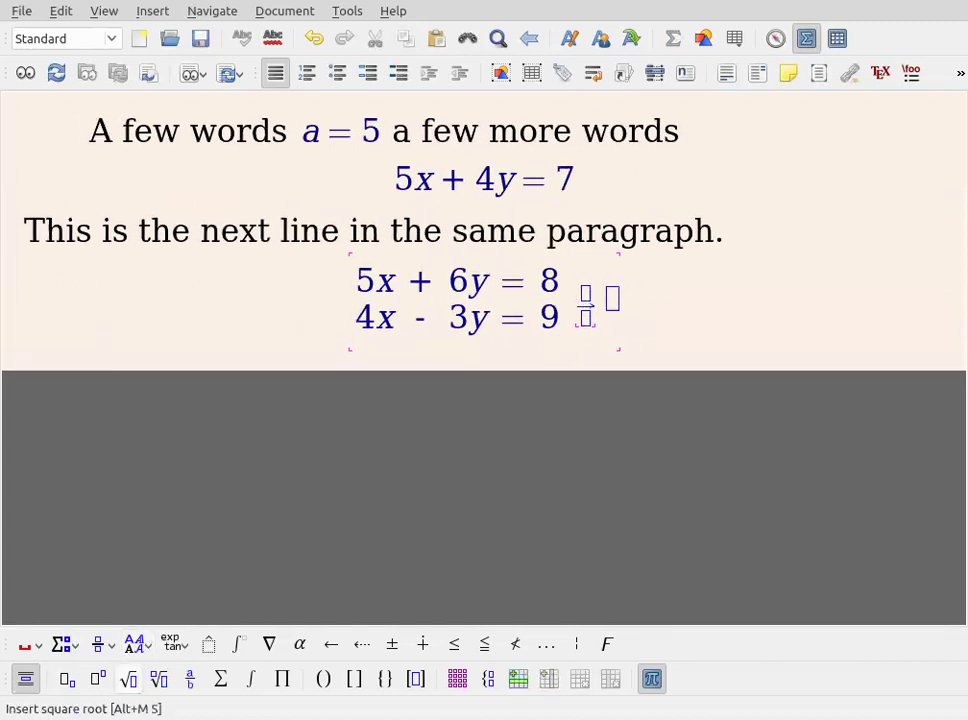
scroll(659, 391, up, 3)
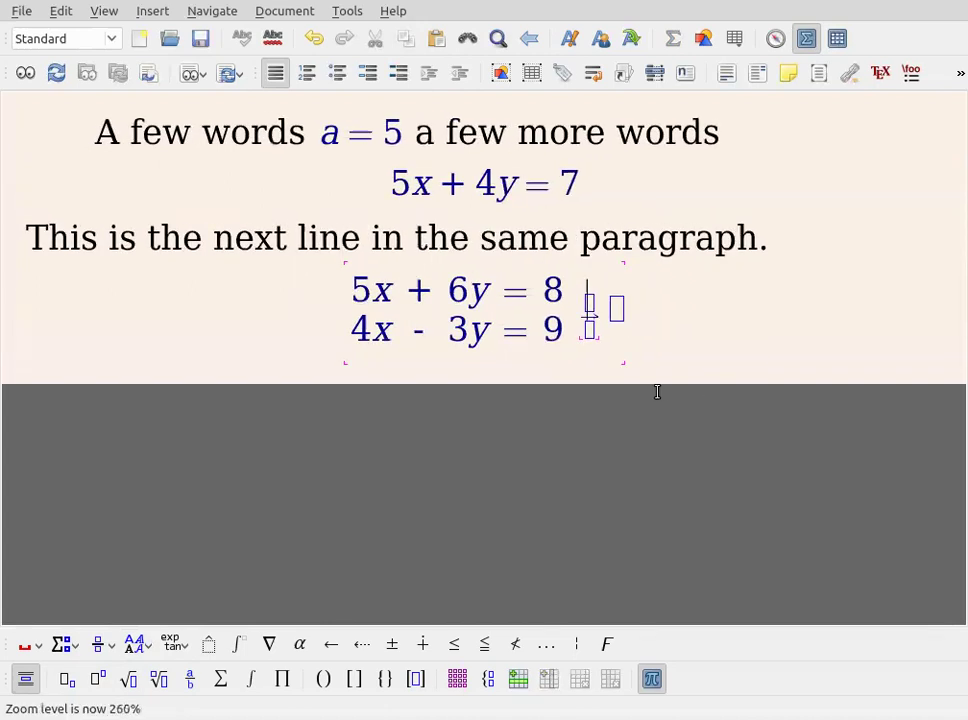
scroll(657, 391, up, 3)
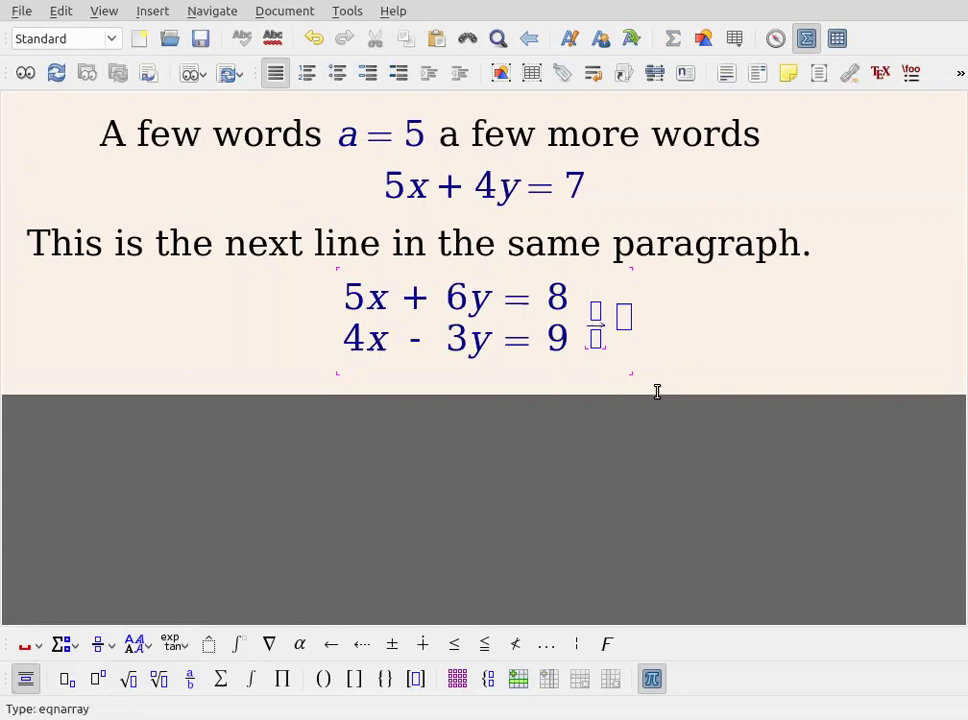
Step: Insert ρ with subscript 1 in the arrow's upper slot, retyping rho after a false start
key(Right)
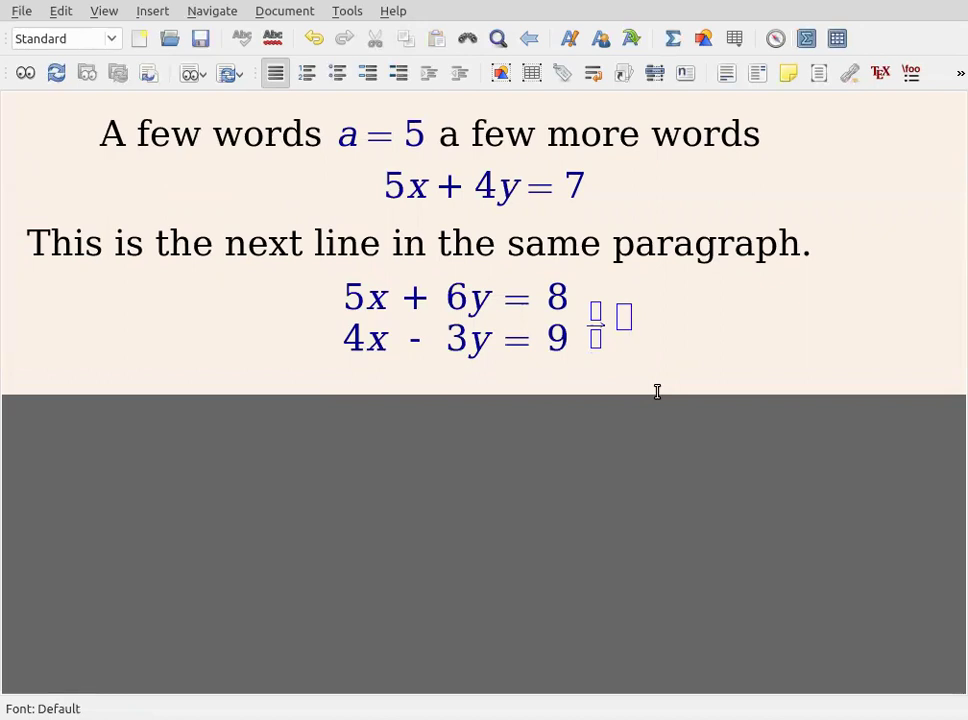
key(Left)
key(Left)
key(Left)
key(Left)
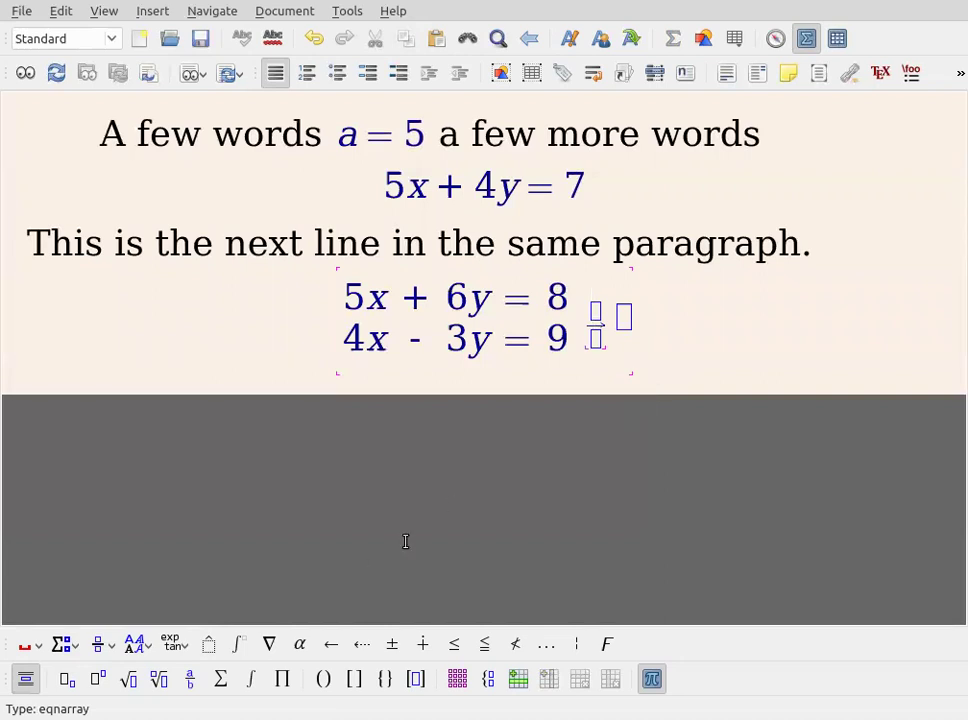
click(302, 646)
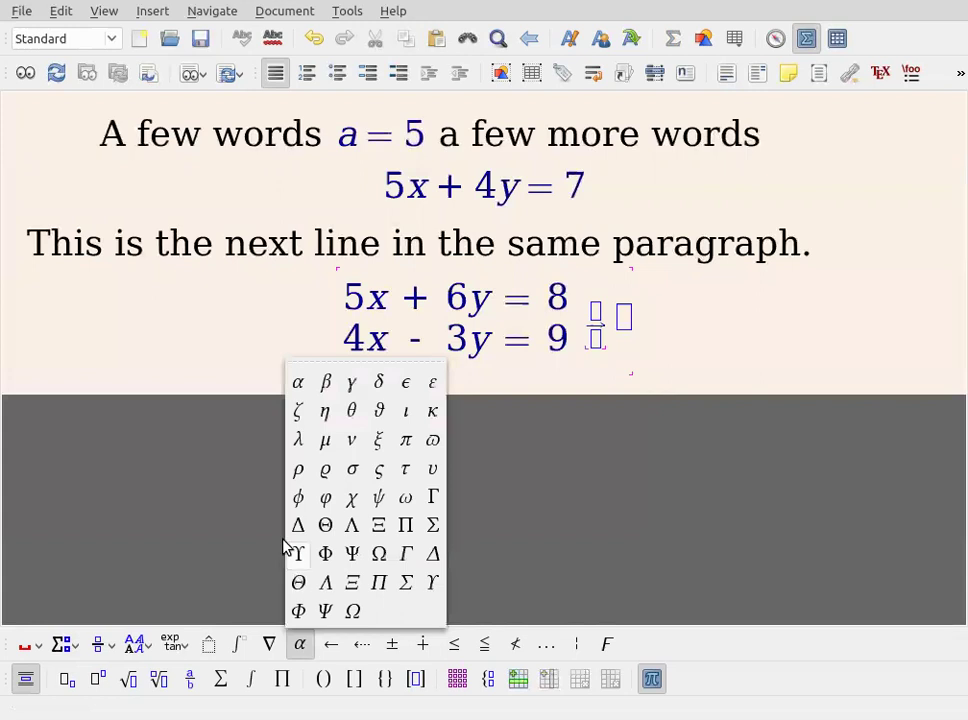
click(300, 472)
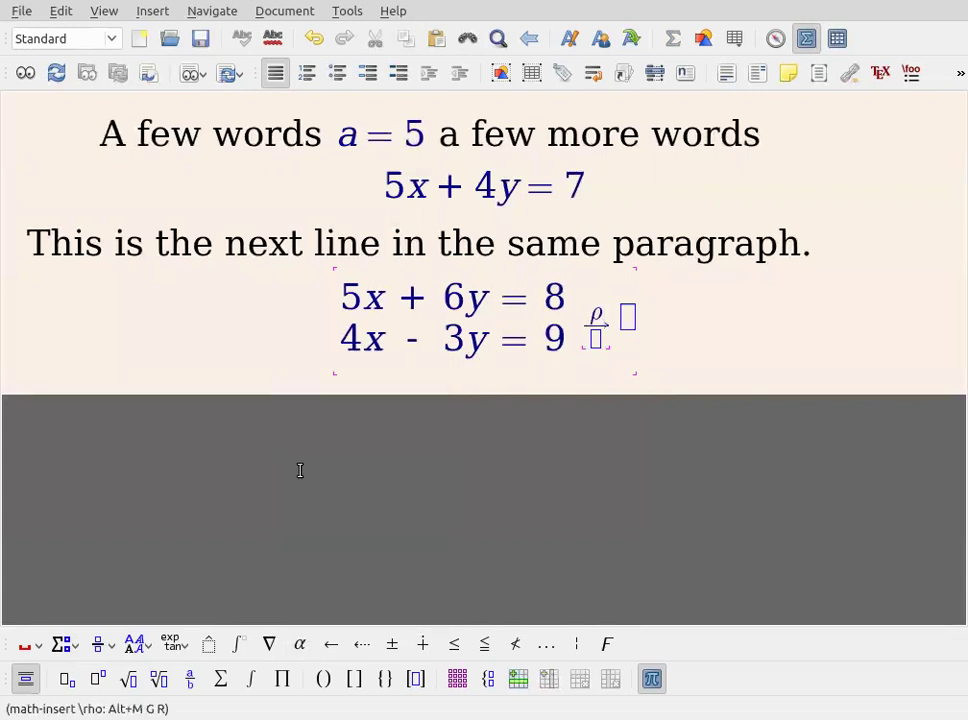
key(BackSpace)
text(h)
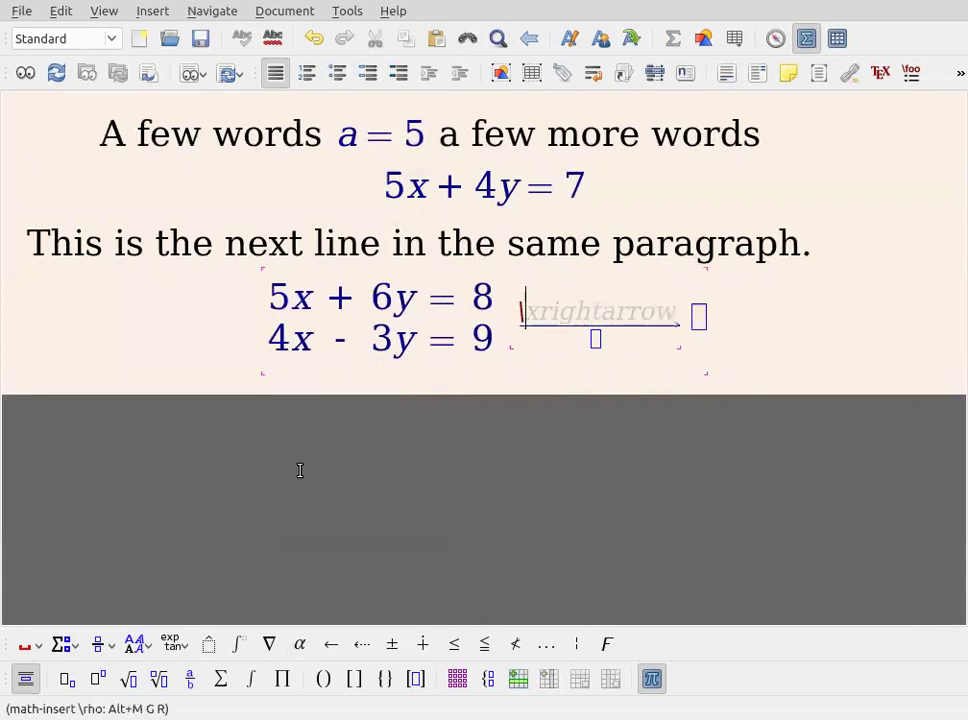
text(o)
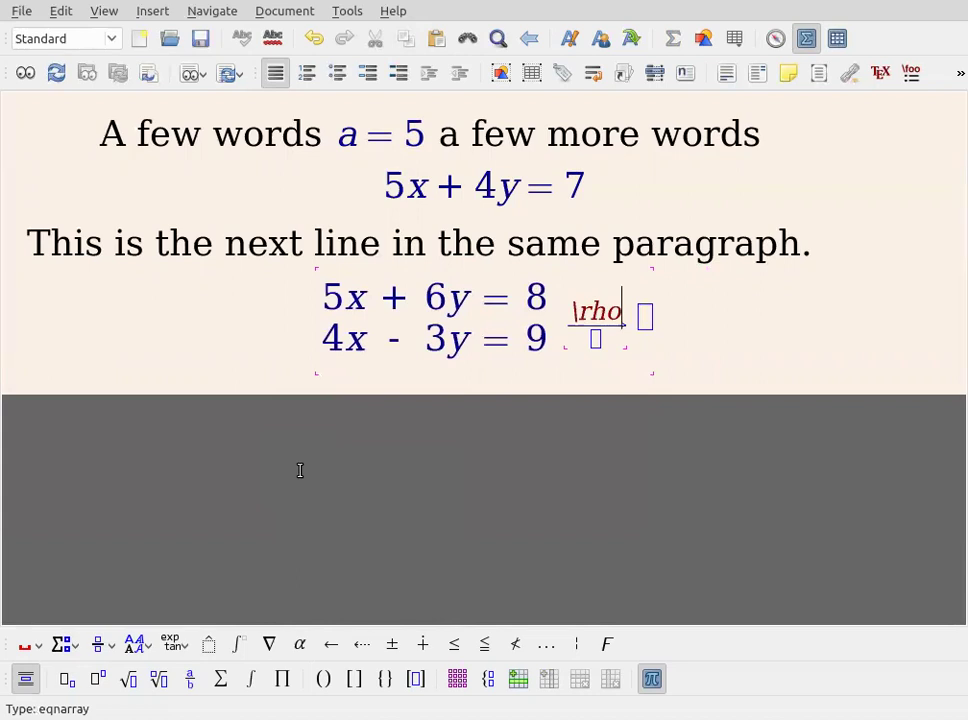
key(space)
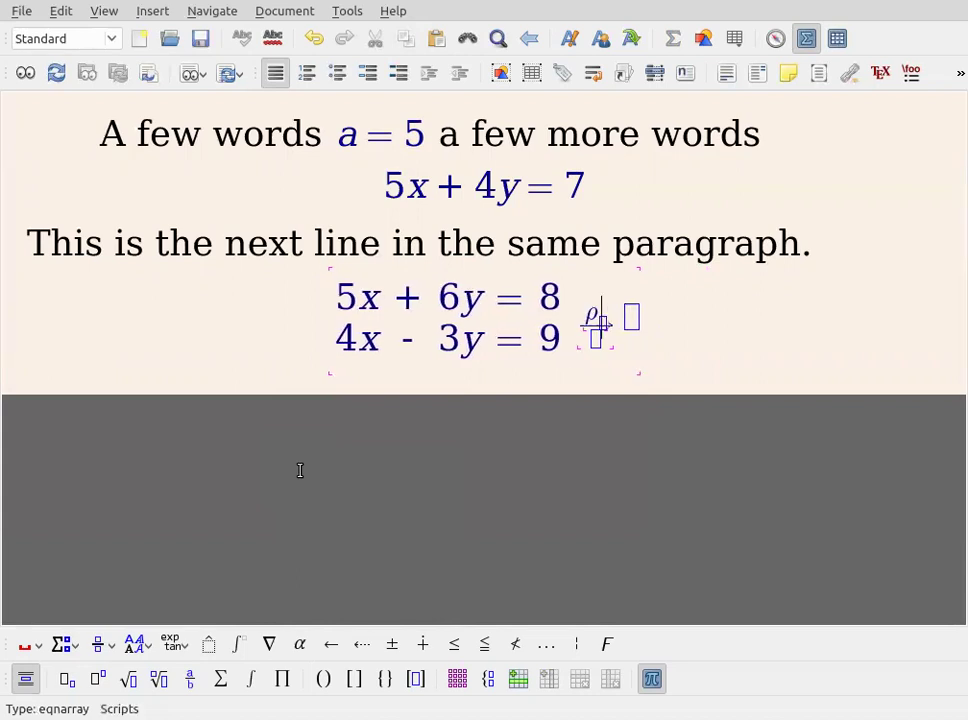
text(1)
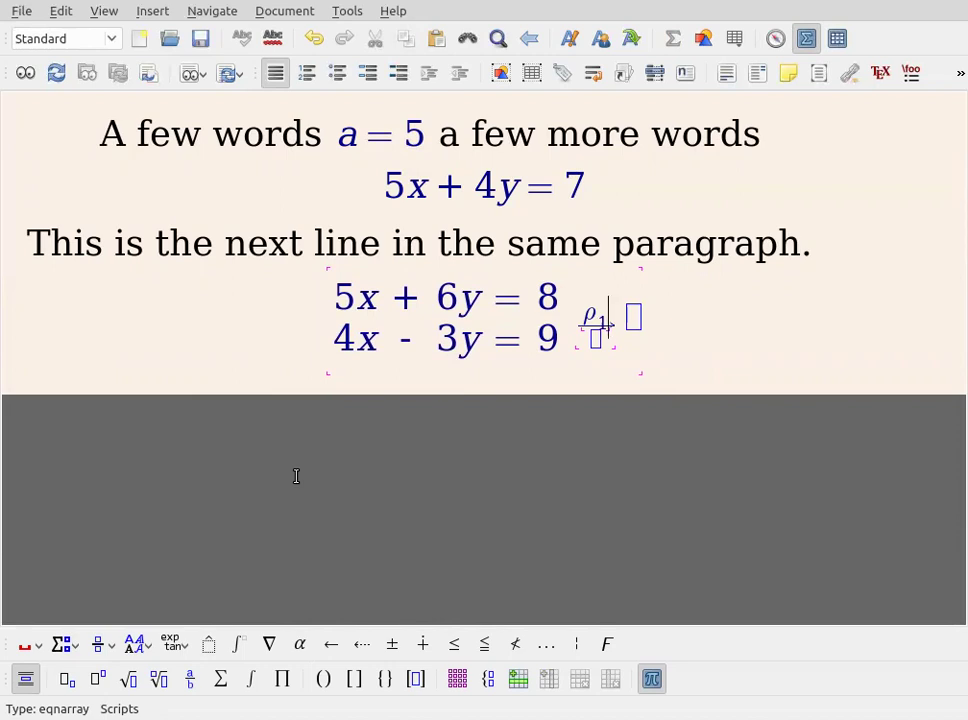
Step: Check that ρ₁ sits above the arrow and the lower slot stays empty, ending after ρ₁
scroll(296, 474, up, 3)
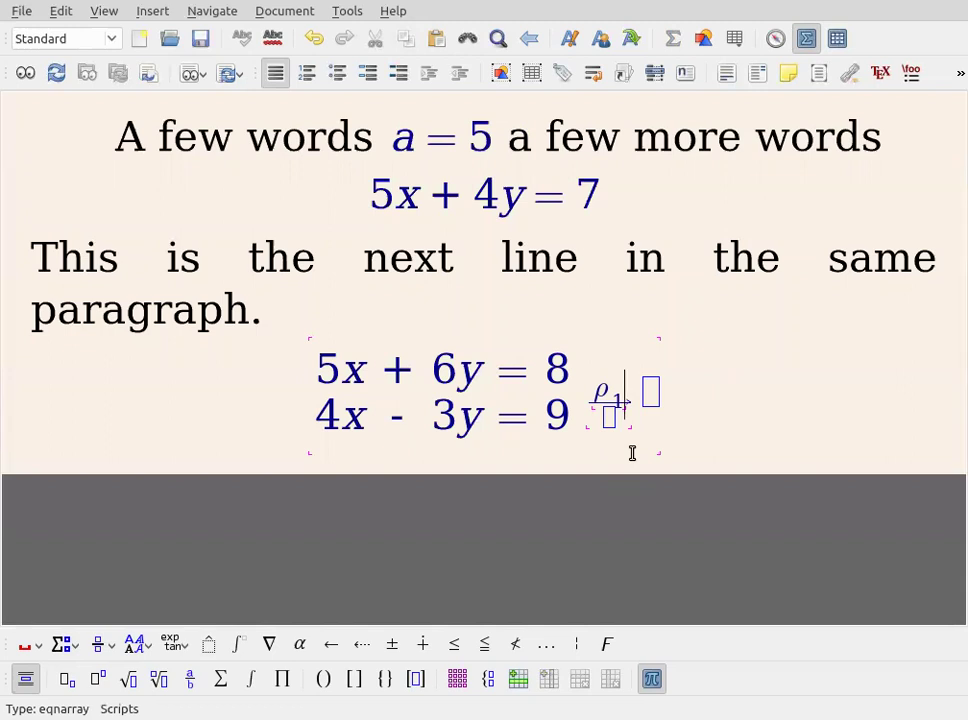
key(Down)
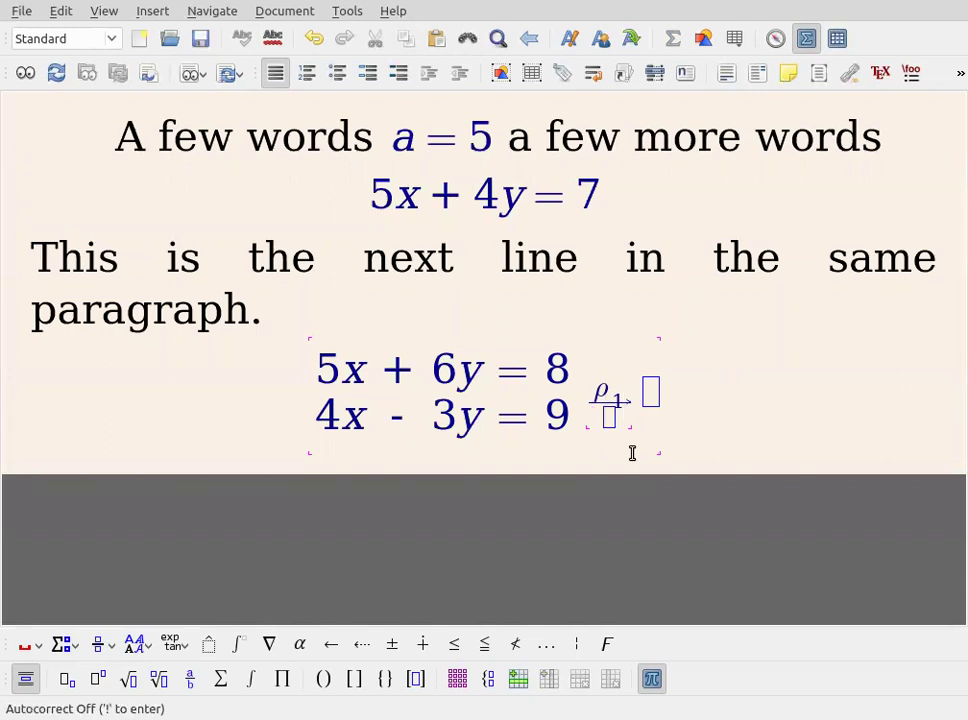
key(Up)
key(Left)
key(Right)
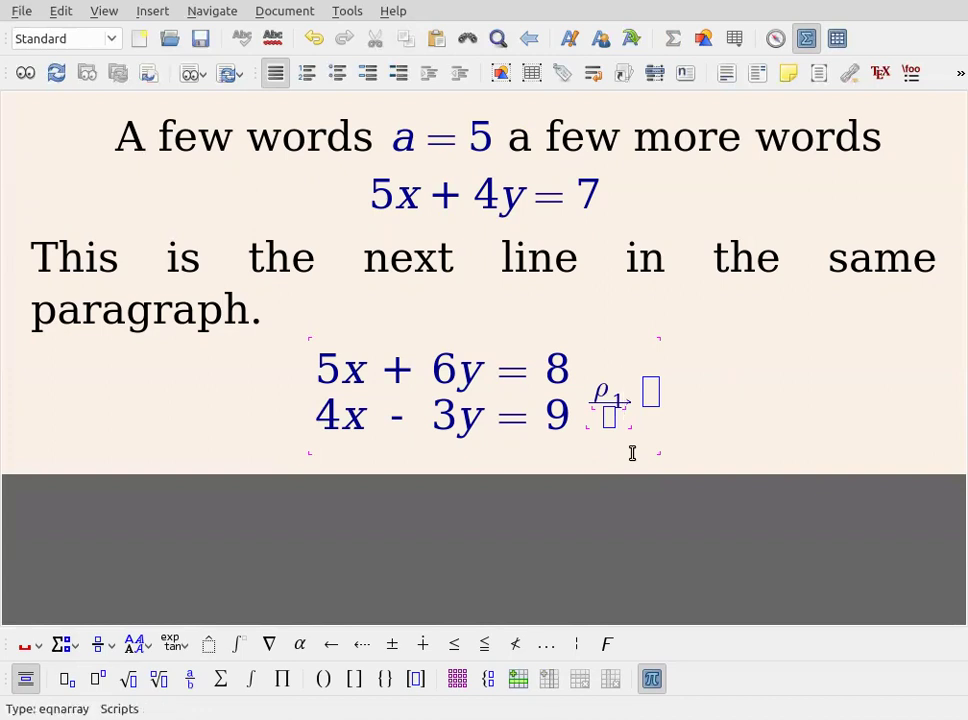
key(Right)
key(Left)
key(Right)
key(Right)
key(Right)
Step: Extend the arrow's upper label to ρ₁ + ρ₂, discarding a stray right-arrow symbol
text(\right)
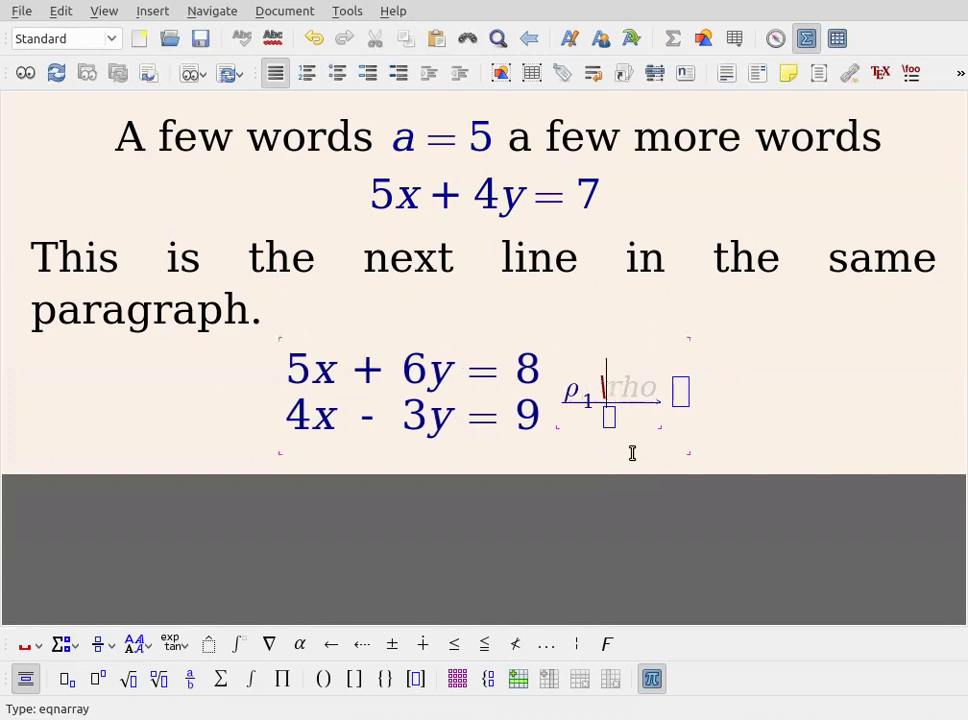
text(arrow)
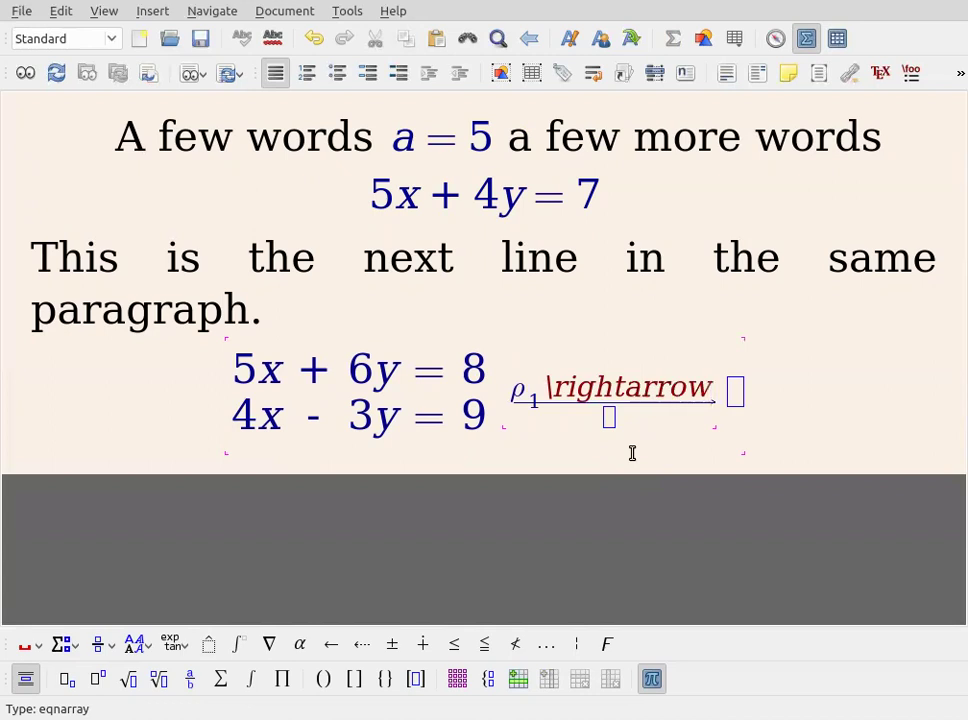
key(Tab)
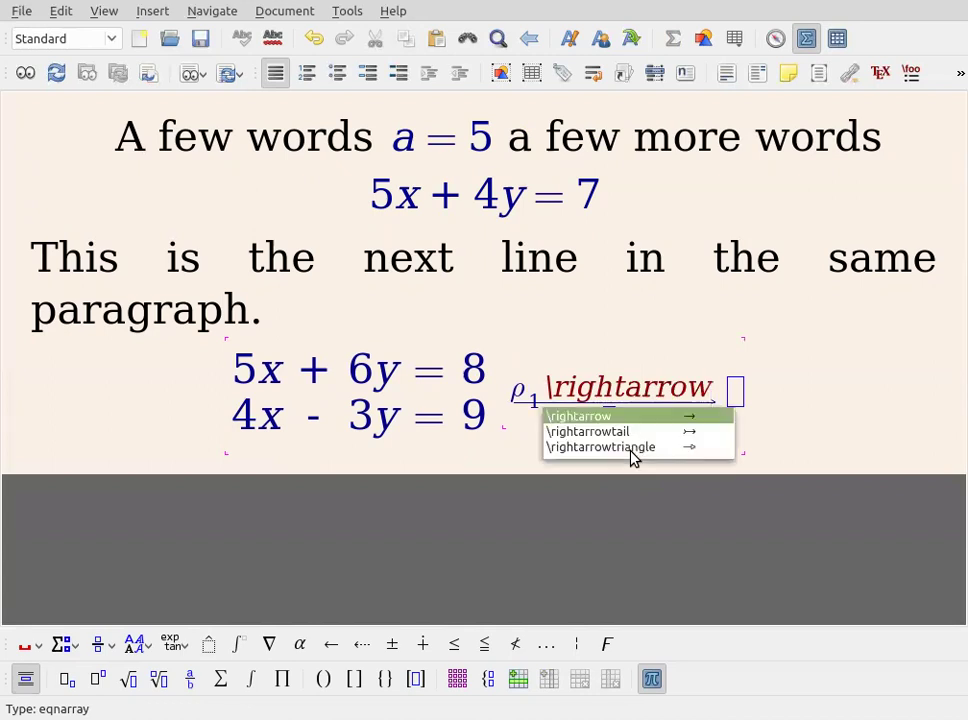
click(600, 420)
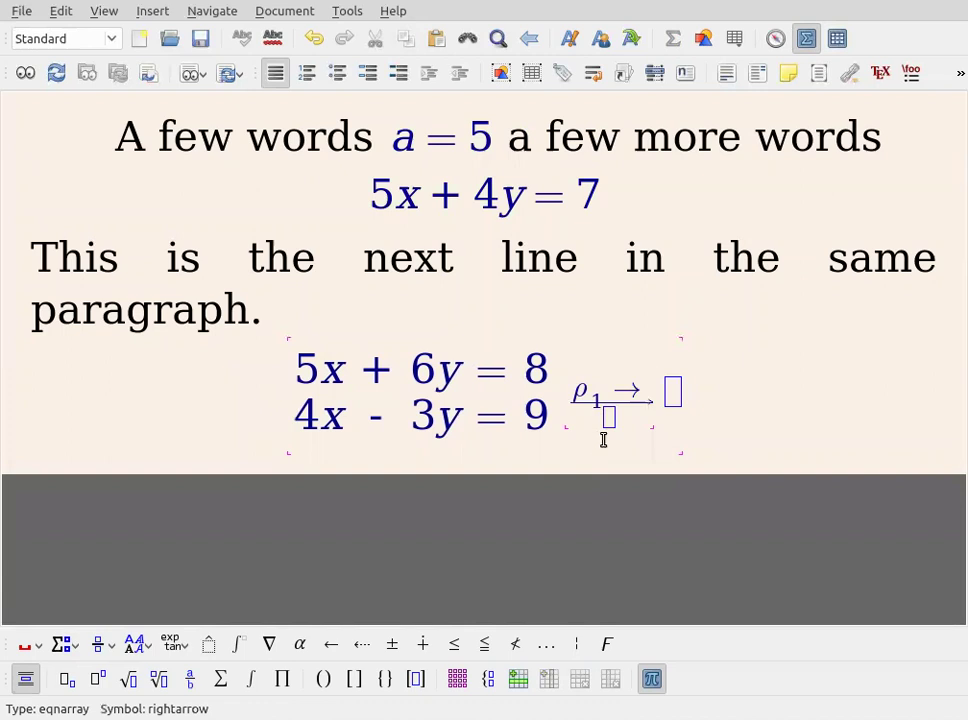
key(Right)
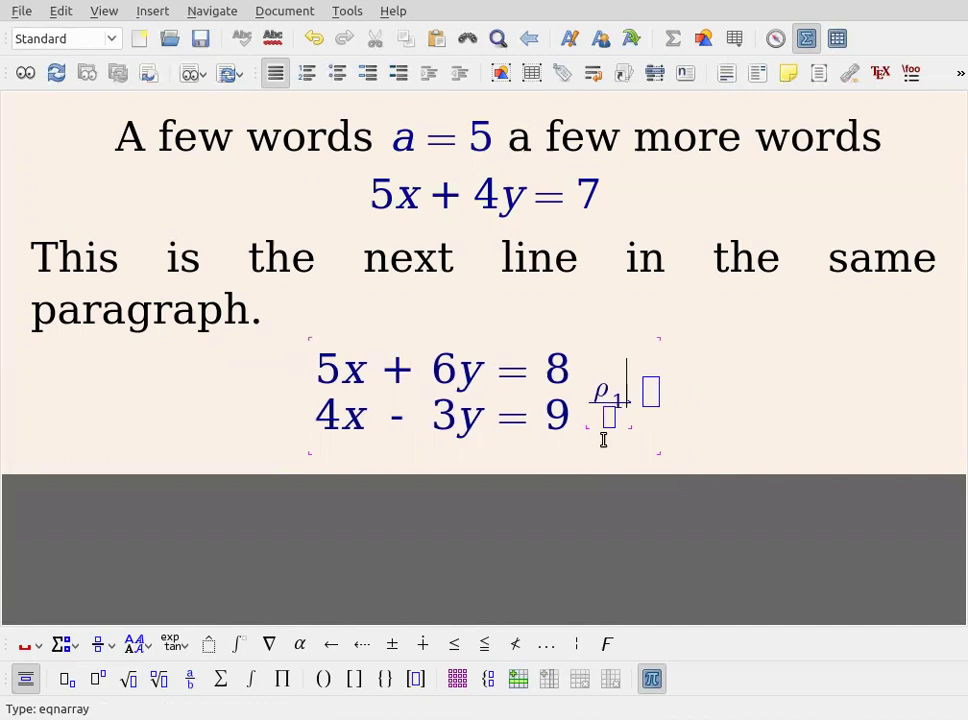
text(+)
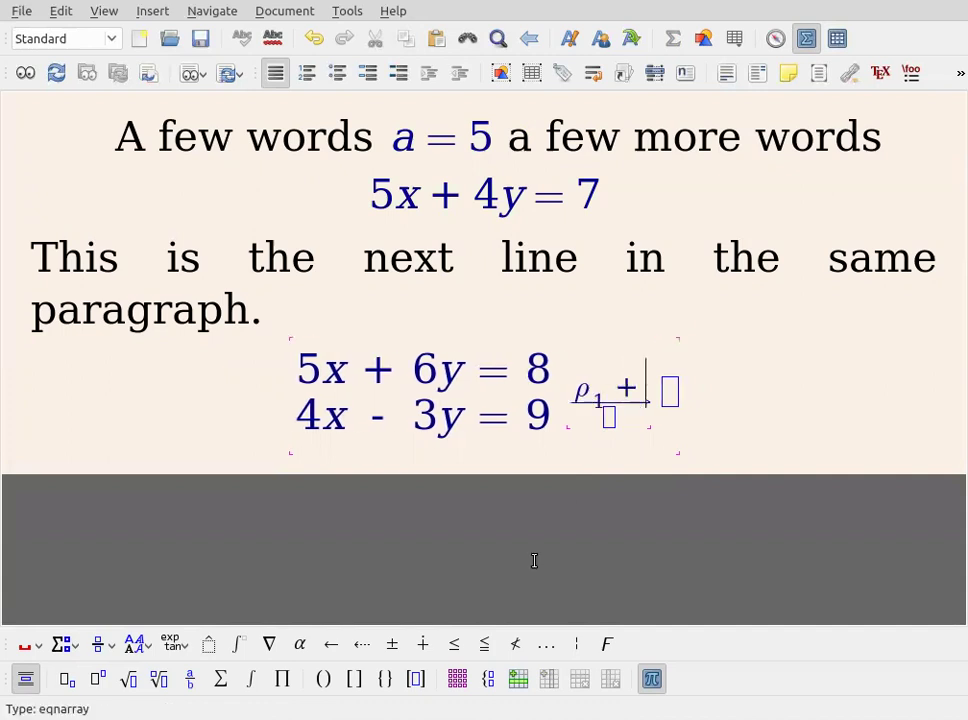
text(\rho)
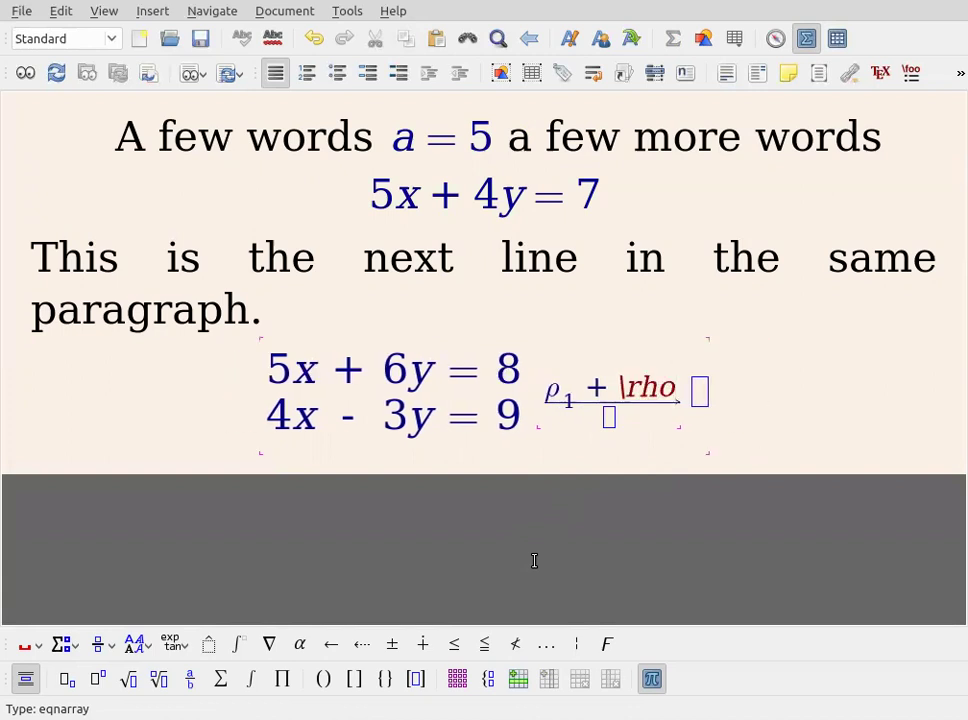
text(_2)
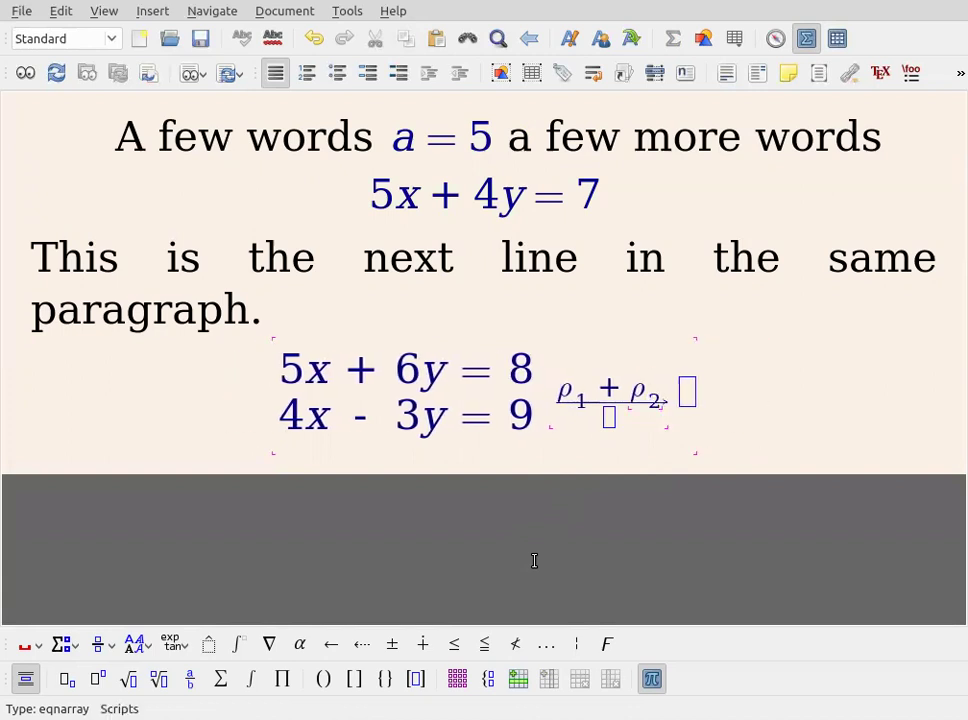
key(Right)
key(Right)
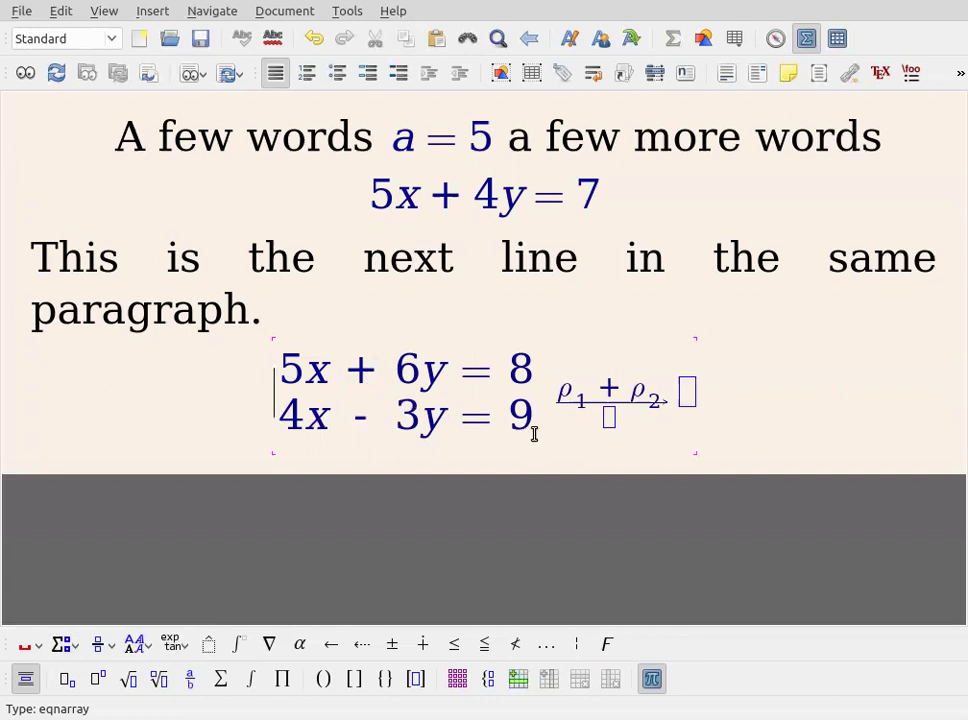
Step: Highlight both rows of the left array, 5x + 6y = 8 and 4x − 3y = 9
drag(279, 355, 305, 385)
click(272, 400)
mouse_move(538, 378)
mouse_down()
mouse_move(391, 368)
mouse_move(317, 390)
mouse_move(281, 436)
mouse_move(270, 389)
mouse_move(439, 428)
mouse_move(519, 417)
mouse_move(536, 400)
mouse_up()
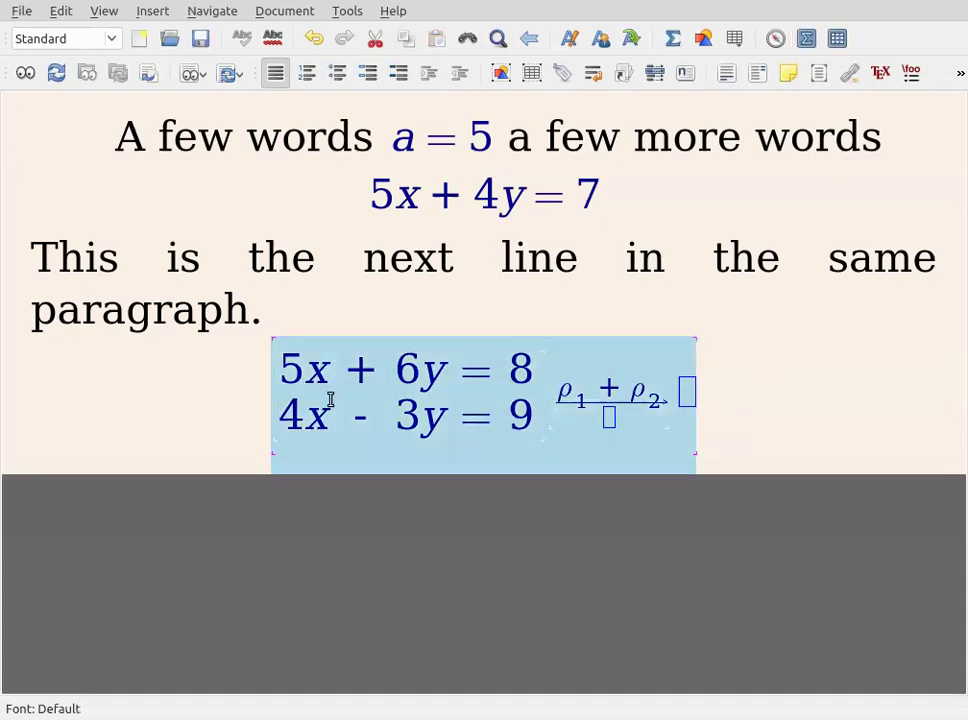
click(296, 398)
drag(274, 391, 543, 388)
click(273, 388)
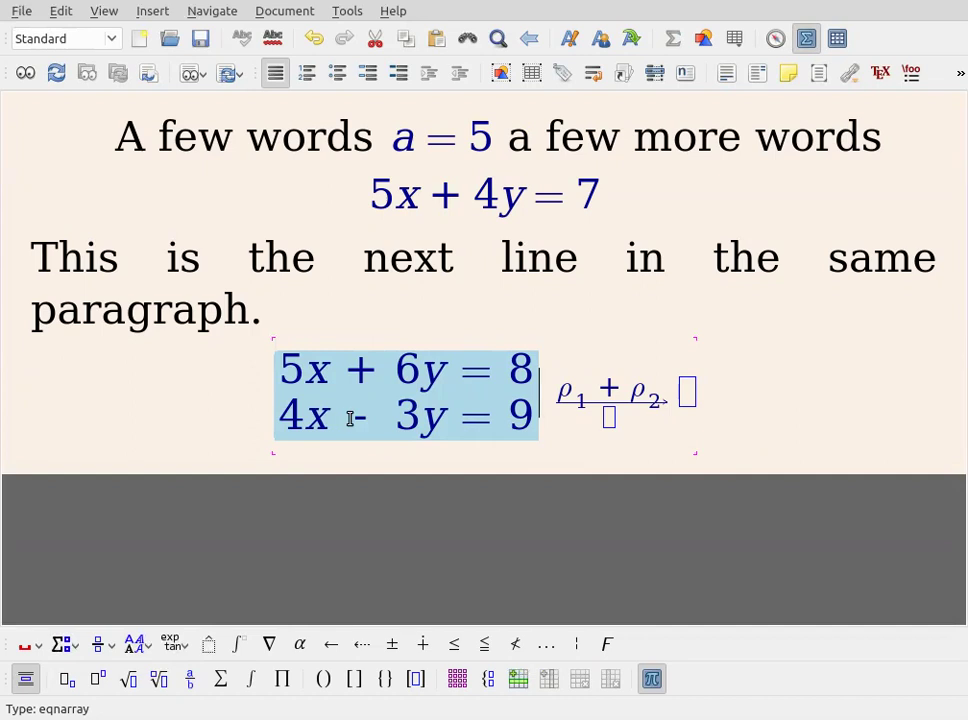
Step: Copy the selected two-equation system with Edit > Copy
click(62, 12)
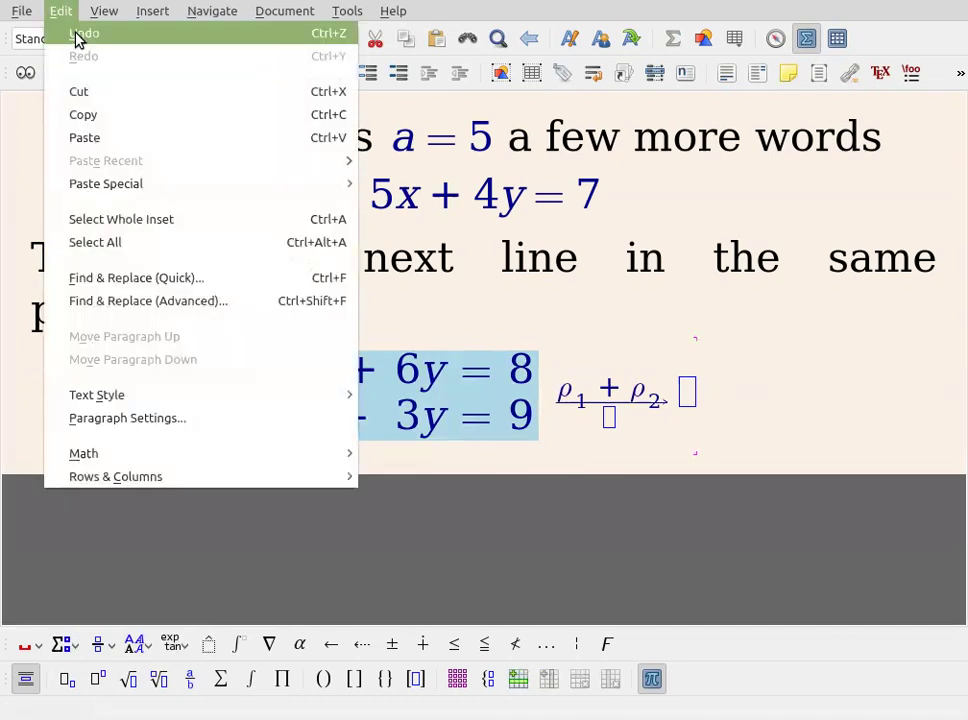
click(815, 353)
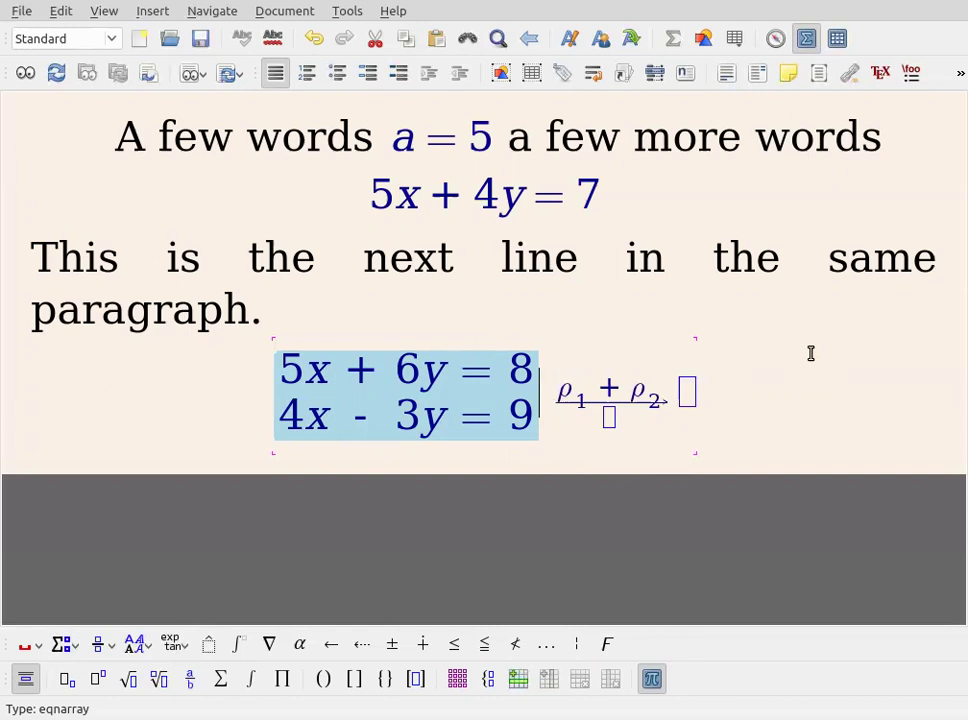
click(60, 14)
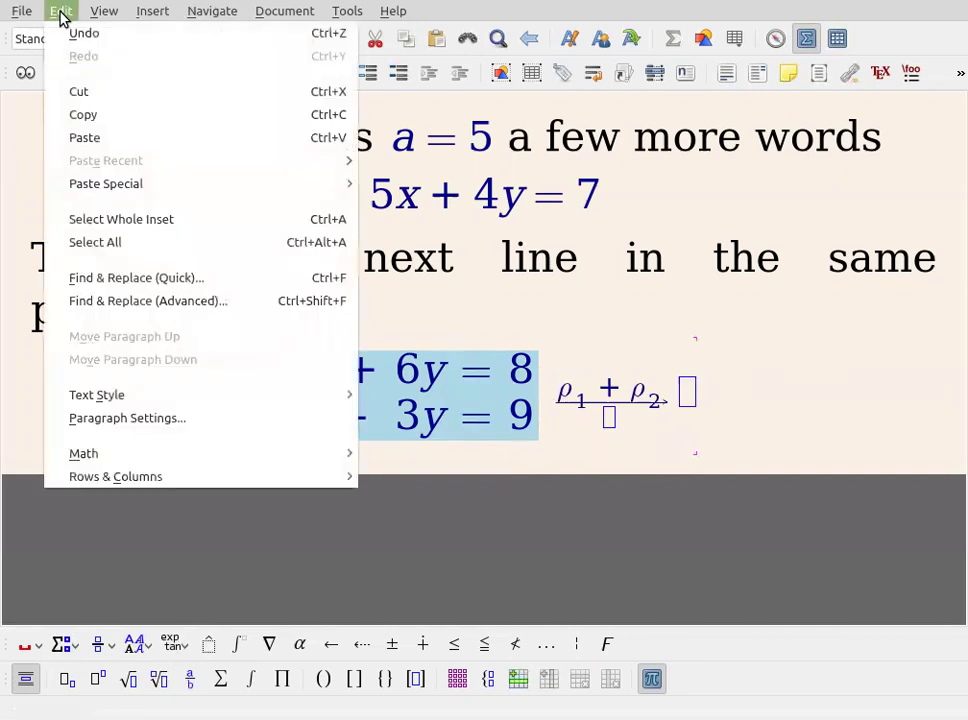
click(90, 115)
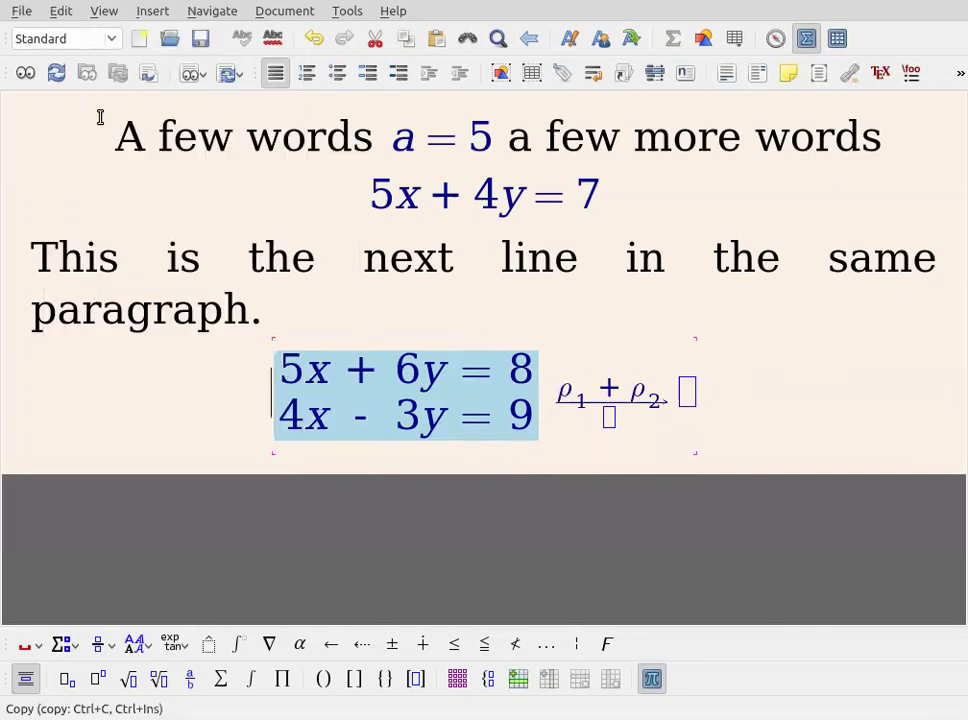
Step: Paste the system into the empty cell after the ρ₁ + ρ₂ arrow
click(687, 397)
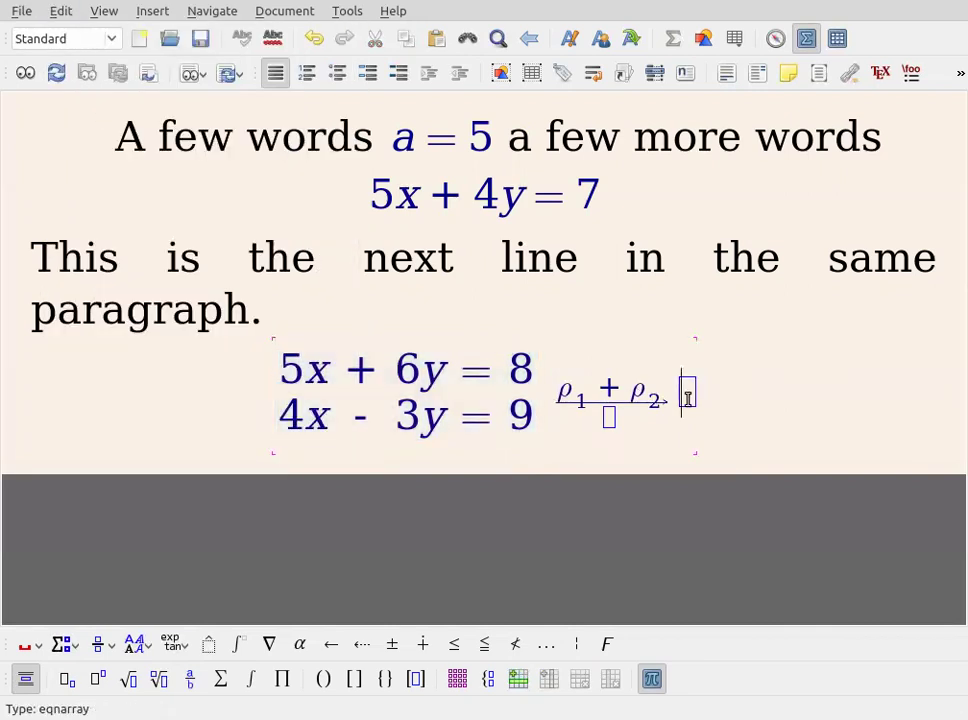
right_click(687, 399)
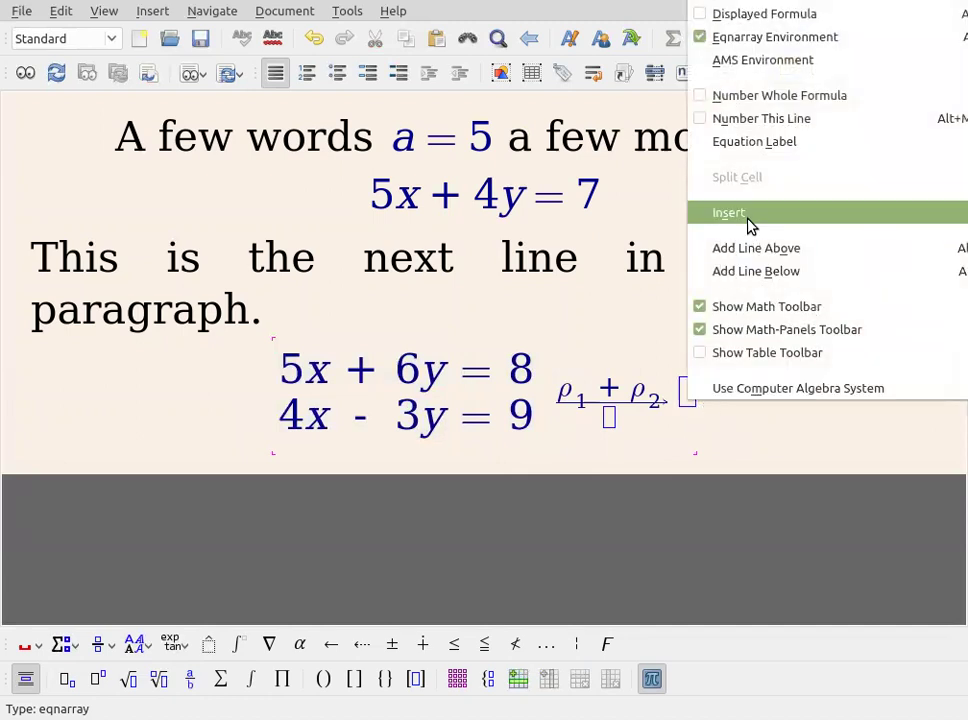
click(835, 443)
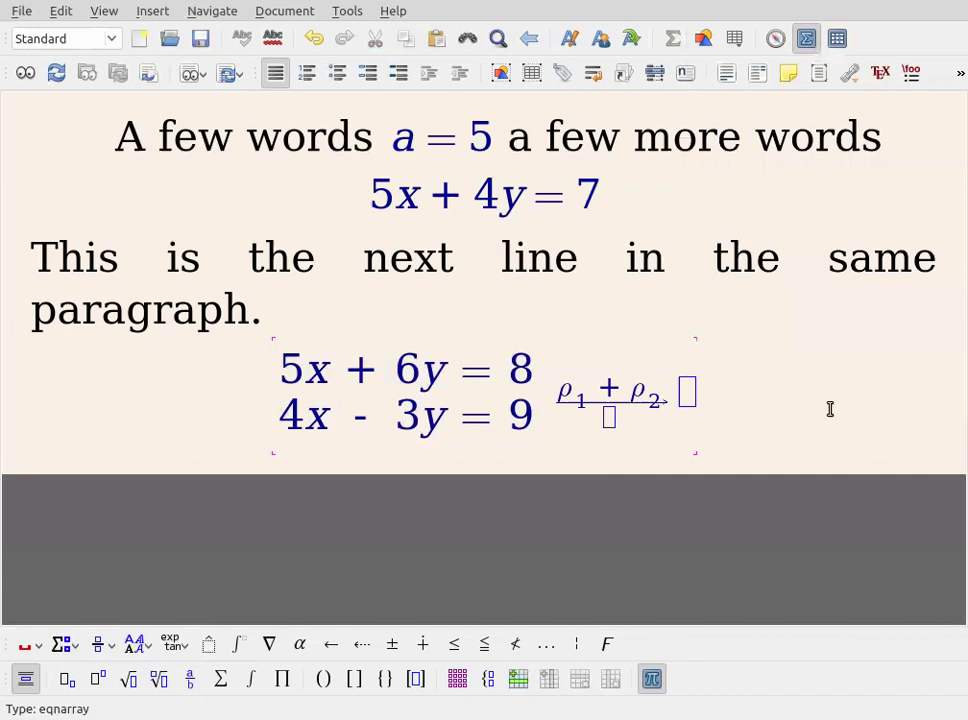
click(61, 12)
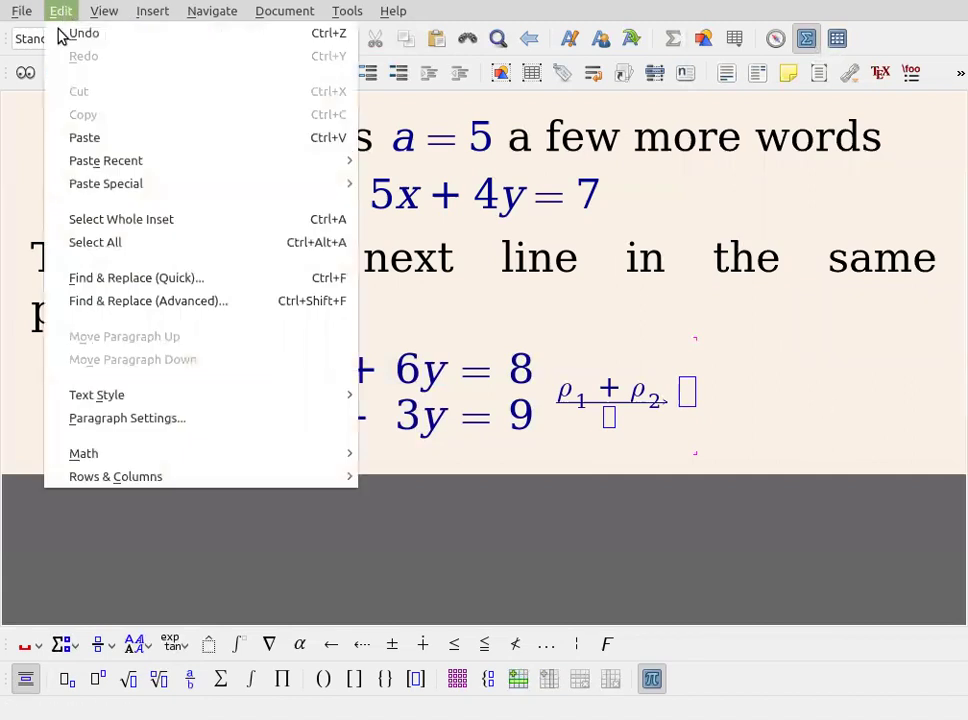
click(107, 137)
key(End)
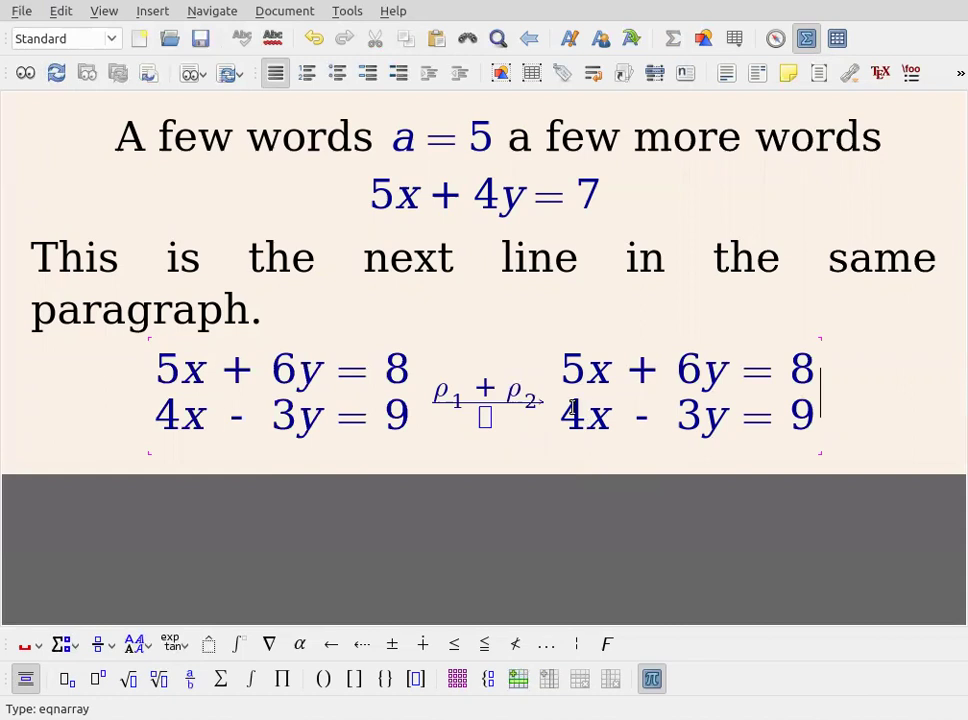
Step: Change the copy's second row from 4x − 3y = 9 to 9x + 3y = 17
click(590, 423)
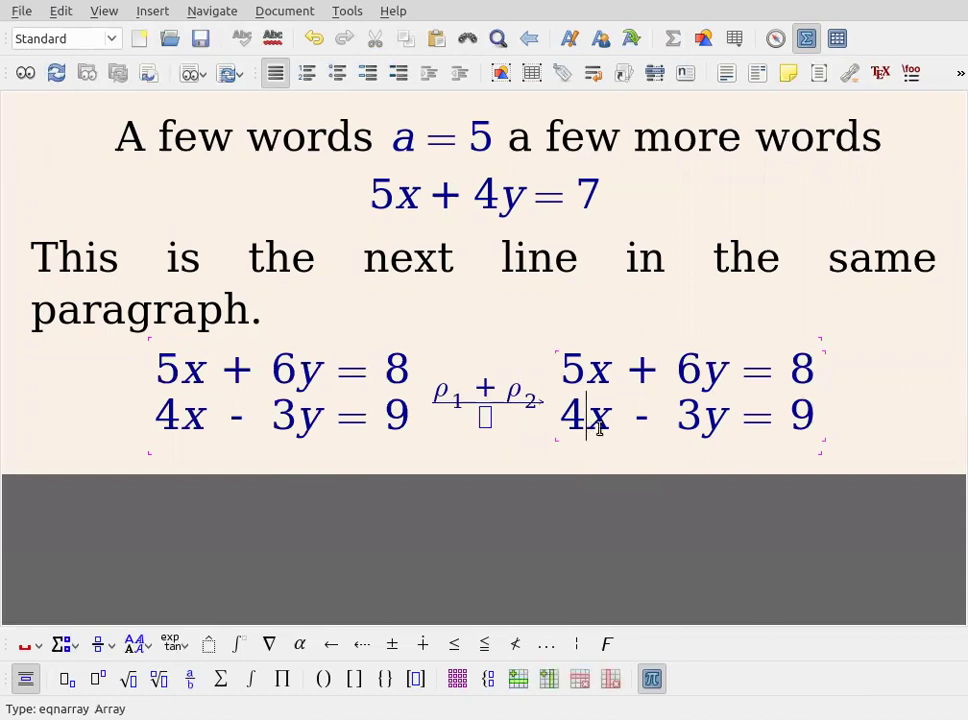
key(BackSpace)
text(9)
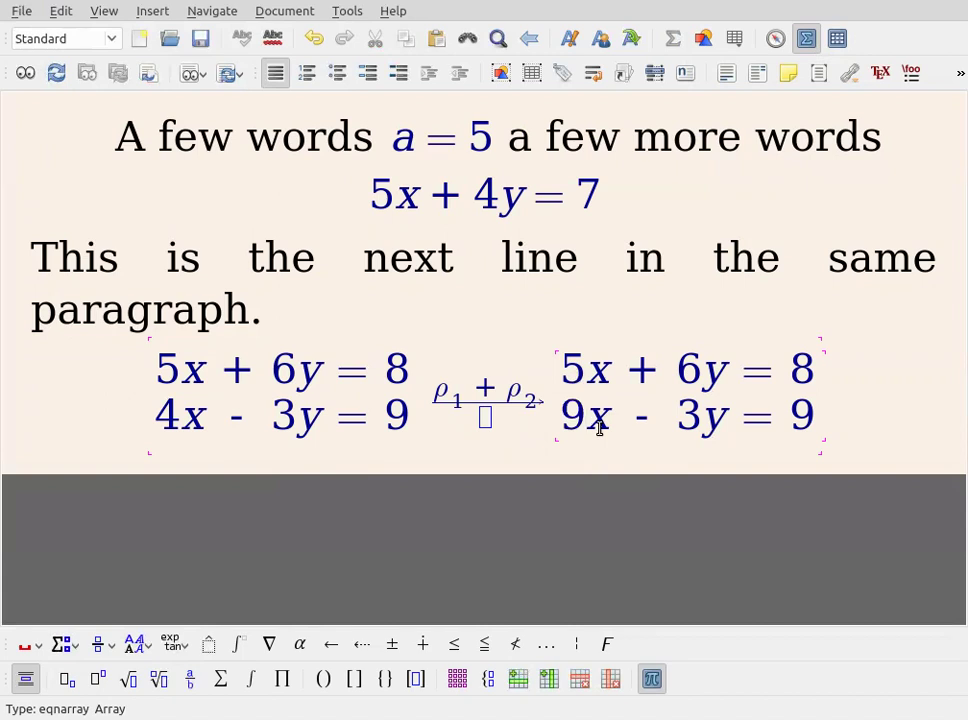
key(Right)
key(Right)
key(Right)
key(BackSpace)
text(=)
key(BackSpace)
text(+)
key(Right)
key(Right)
key(Right)
key(Right)
key(BackSpace)
text(17)
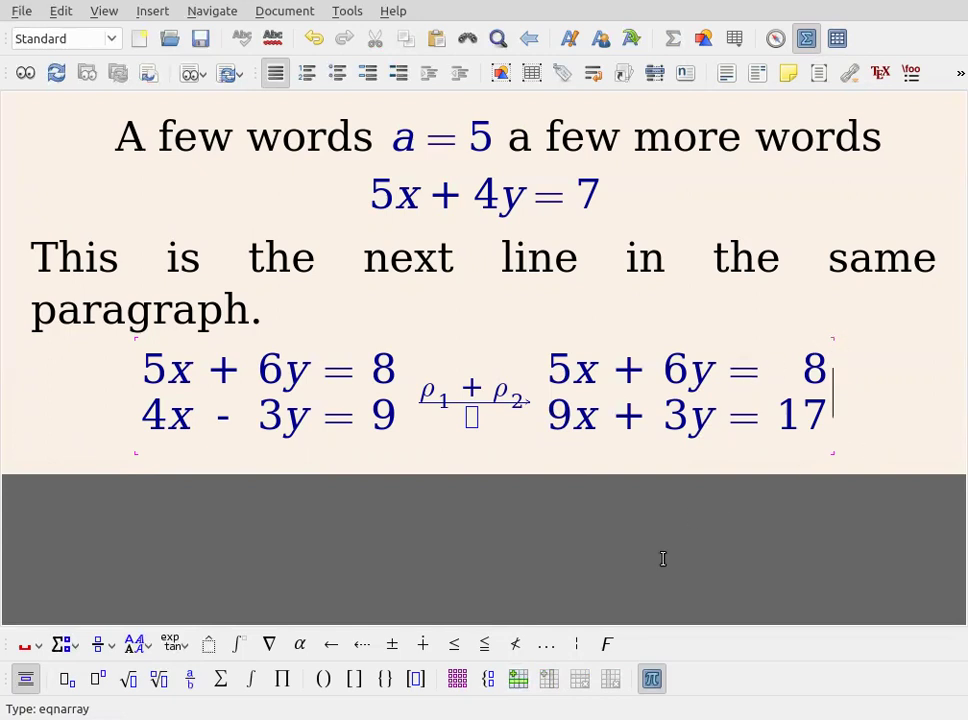
Step: Add a new eqnarray row and paste the ρ₁ + ρ₂ arrow into its middle cell
click(518, 681)
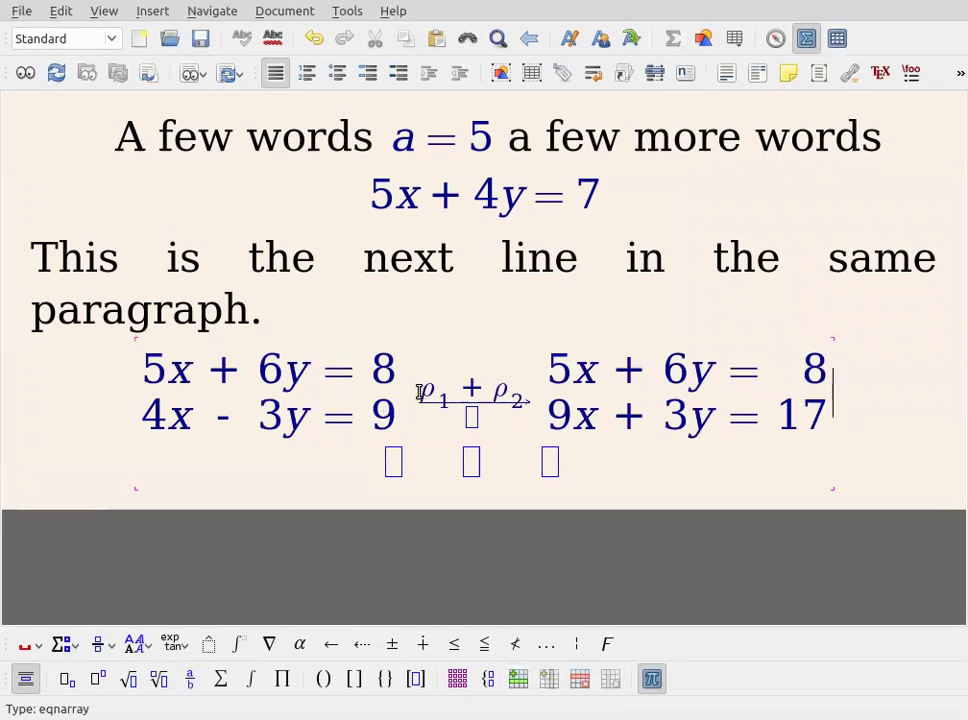
drag(419, 390, 534, 430)
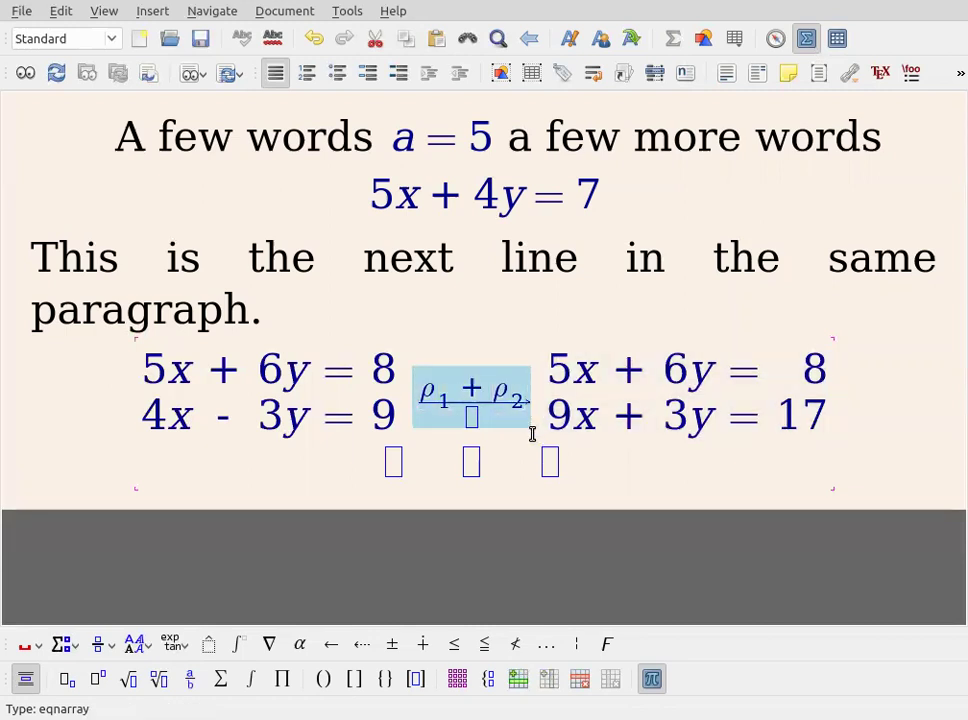
key(ctrl+c)
click(469, 462)
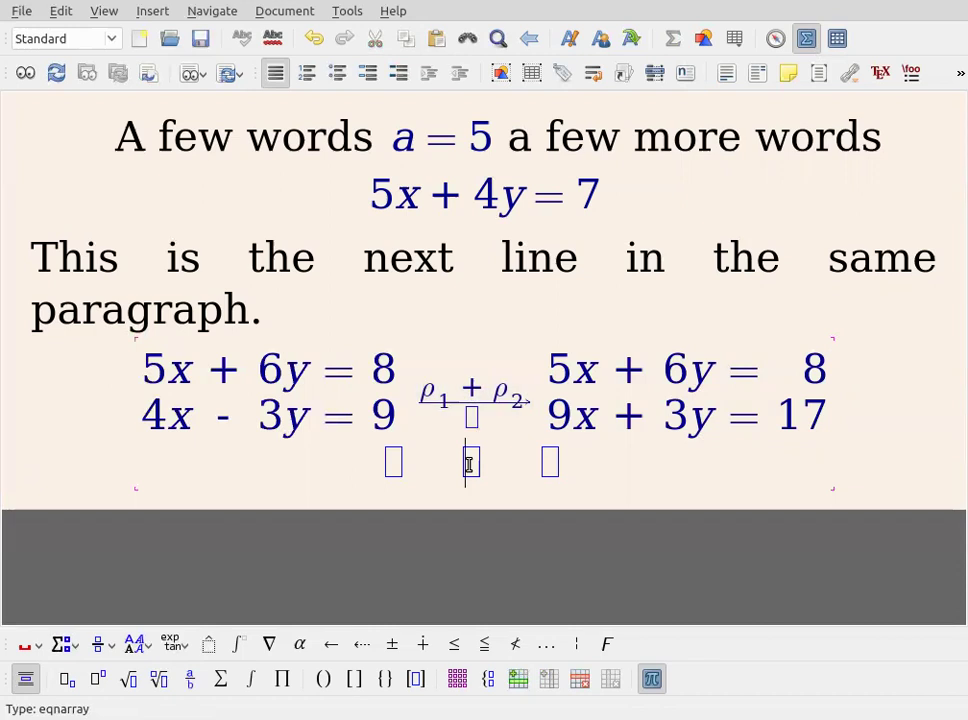
key(ctrl+v)
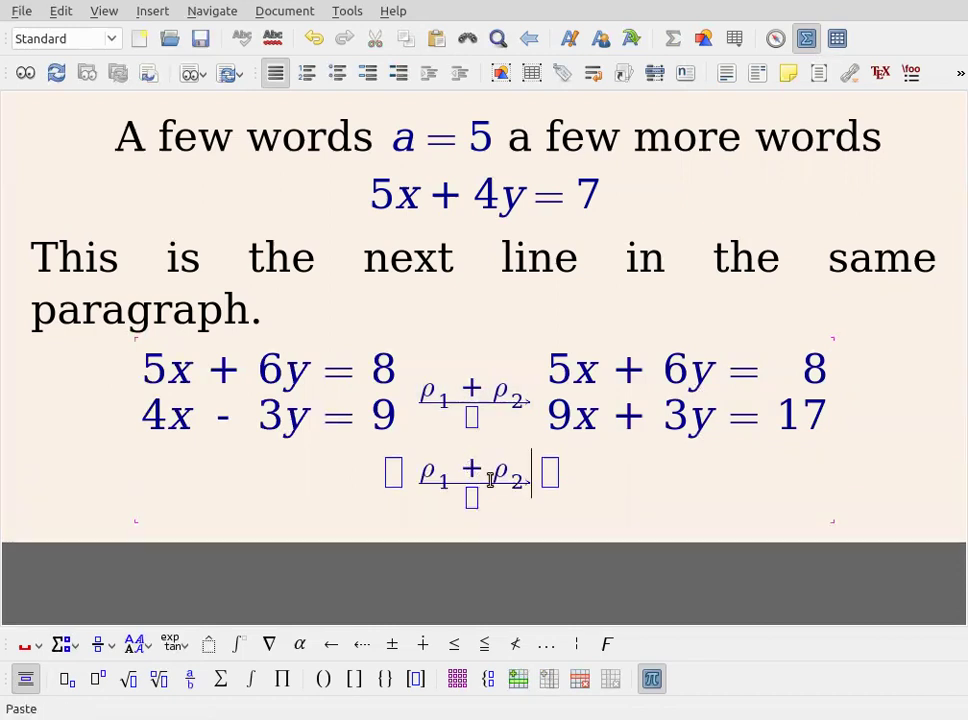
Step: Copy the system 5x + 6y = 8, 9x + 3y = 17 into the new row's last cell
drag(545, 393, 834, 431)
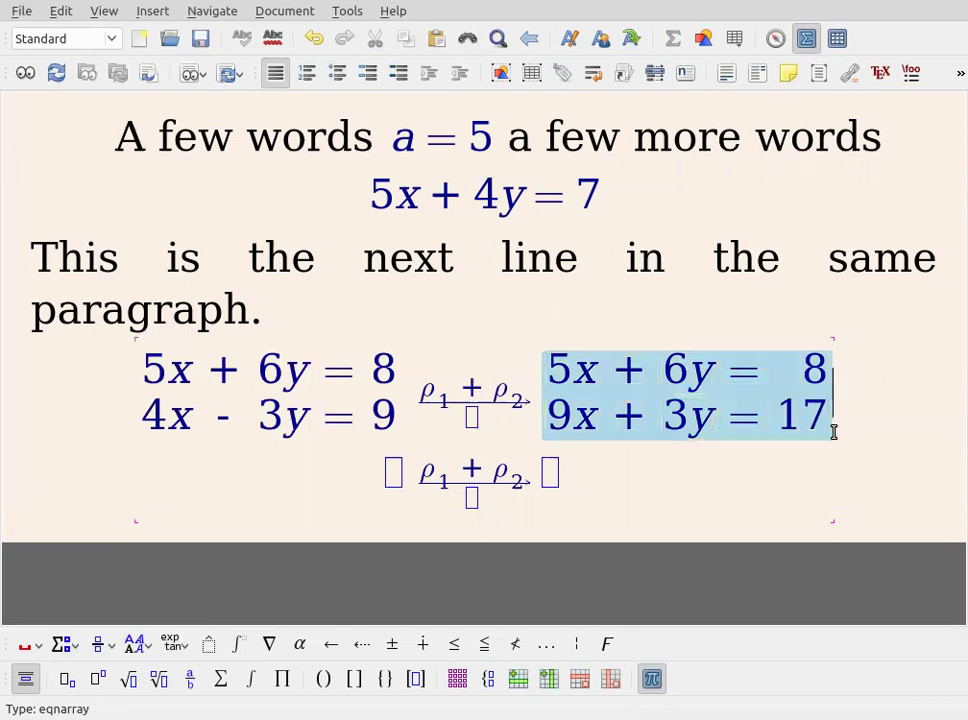
key(ctrl+c)
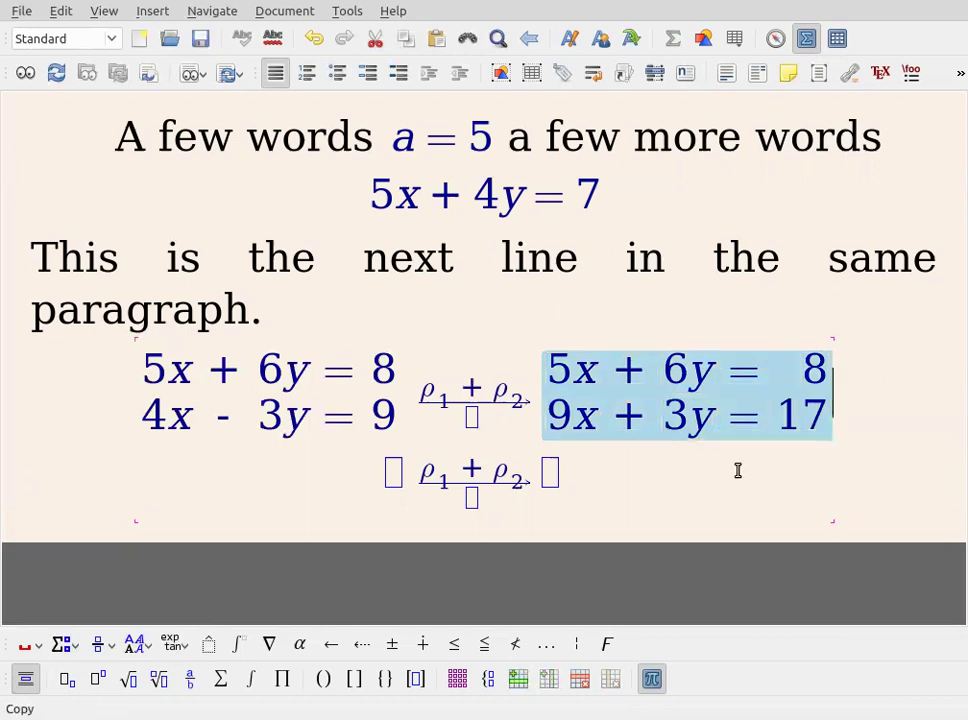
click(551, 472)
key(ctrl+v)
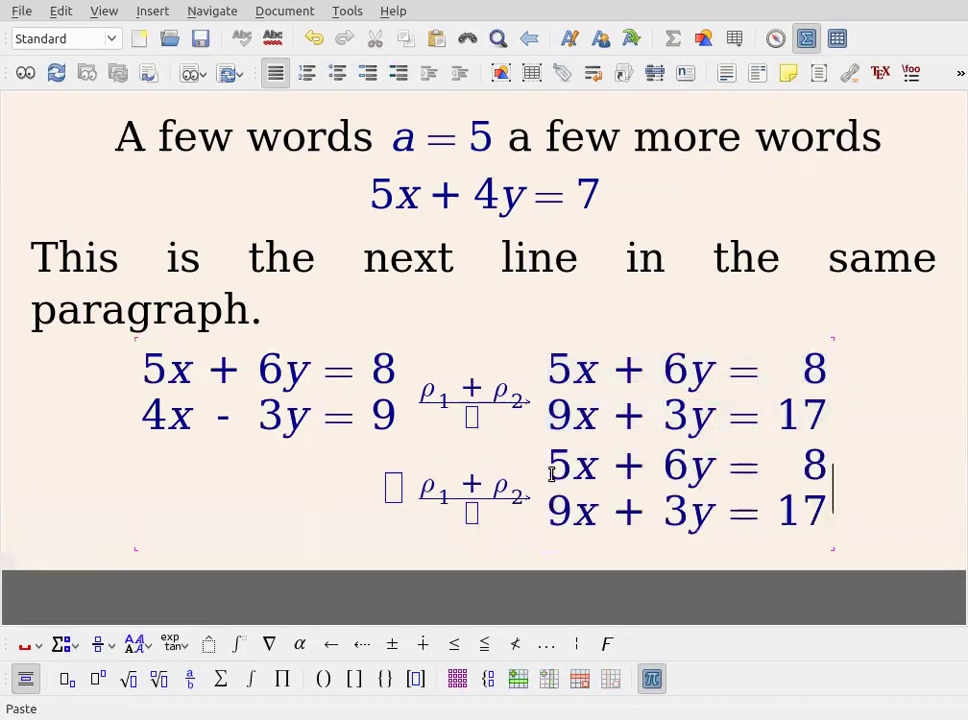